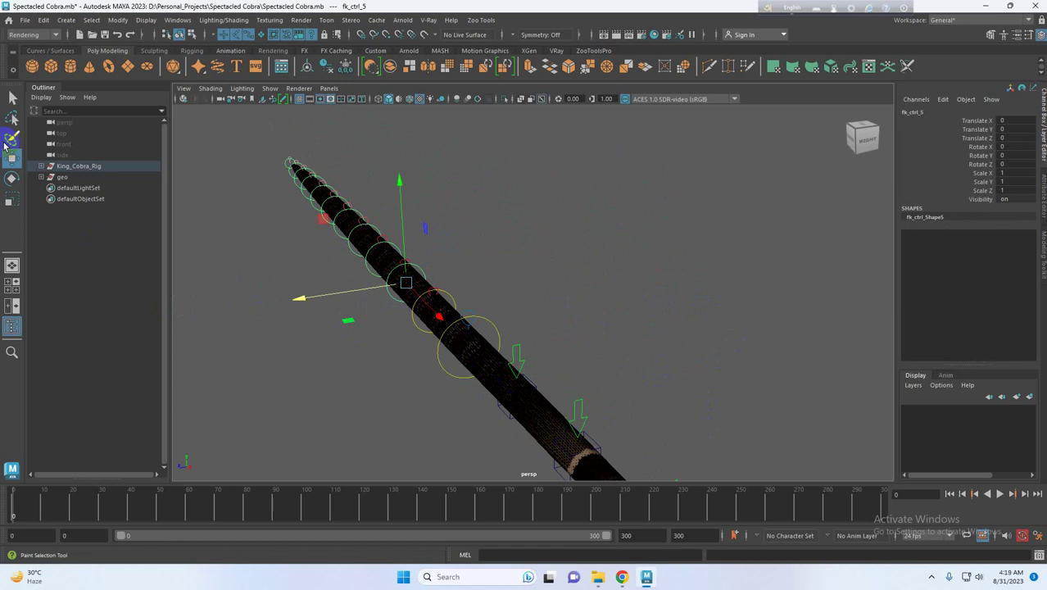
Try rotating the ring controls fk_ctrl_5 and fk_ctrl_8 along the cobra's body and undo the rotations
left_click(11, 177)
left_click_drag(414, 318, 398, 302)
left_click(652, 243)
left_click(332, 223)
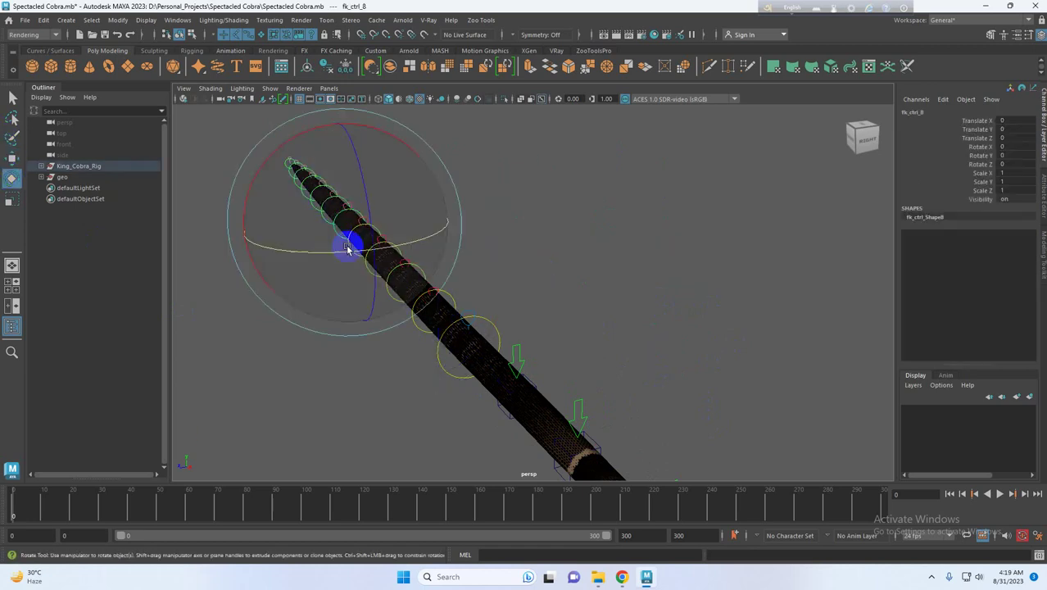
left_click_drag(410, 242, 495, 249)
key("ctrl+z")
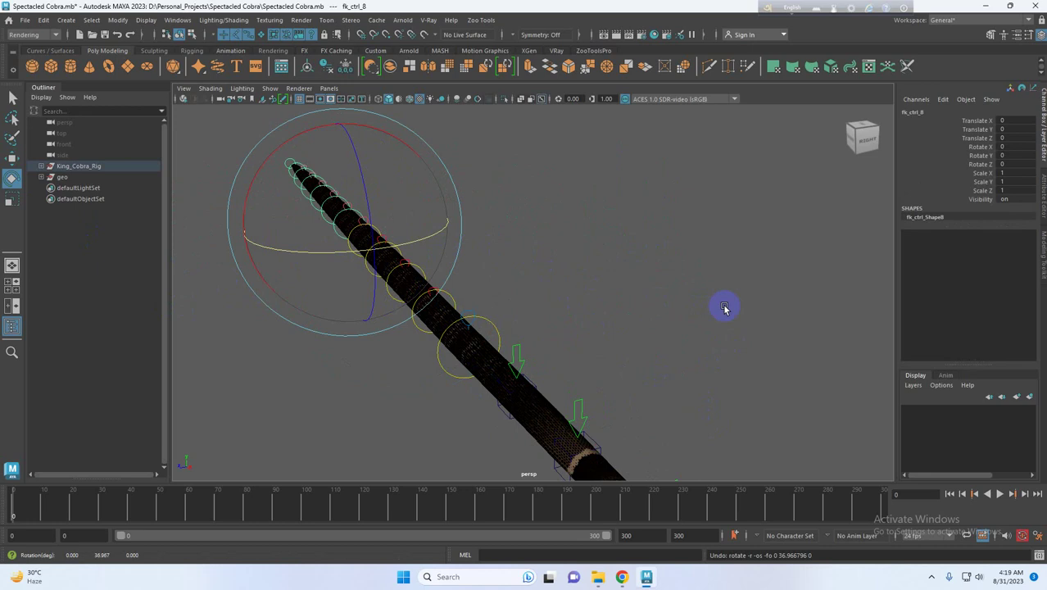
Try rotating the box control ctrl_2 in the front part of the cobra's body and undo the rotation
left_click(715, 310)
scroll(544, 370, "down", 2)
middle_click_drag(545, 370, 541, 316, "alt")
left_click(510, 375)
left_click_drag(565, 395, 615, 358)
key("ctrl+z")
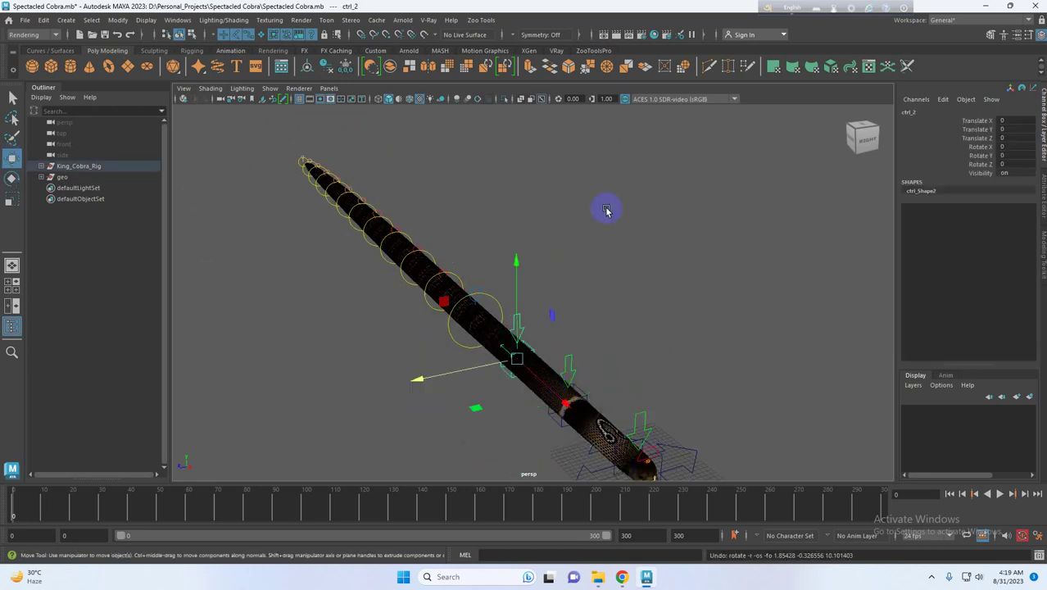
Select the cobra's main control at the head and set its Sine attribute to 1
left_click(606, 211)
middle_click_drag(648, 365, 601, 316, "alt")
left_click(633, 399)
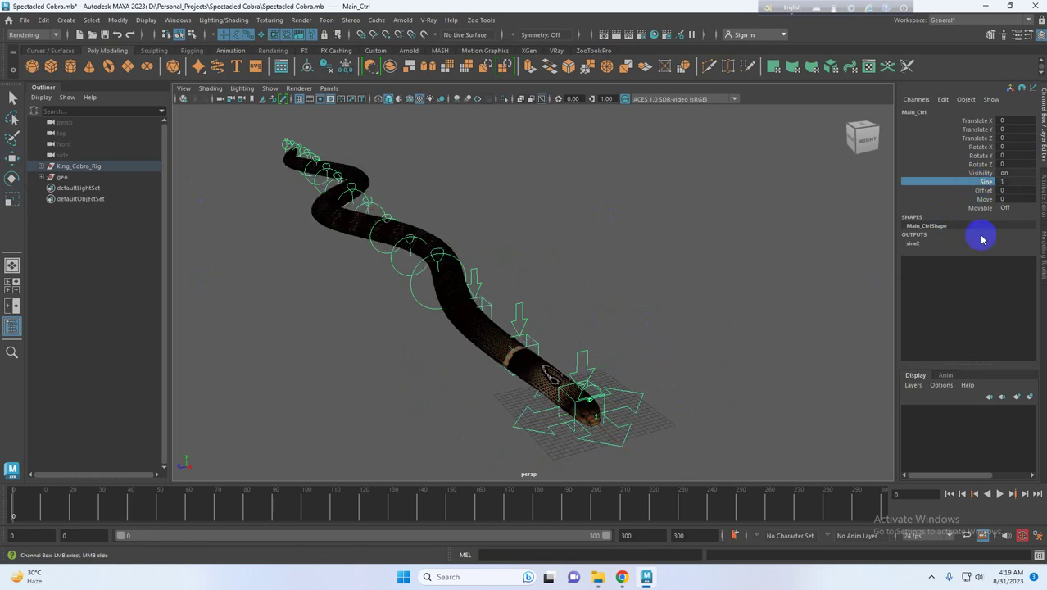
middle_click_drag(571, 391, 577, 302)
Raise the main control's Offset attribute to about 12.2 to shift the body wave
scroll(625, 399, "up", 5)
middle_click_drag(646, 354, 669, 360)
scroll(574, 337, "down", 5)
middle_click_drag(565, 335, 666, 451, "alt")
scroll(712, 404, "down", 3)
middle_click_drag(711, 404, 633, 353, "alt")
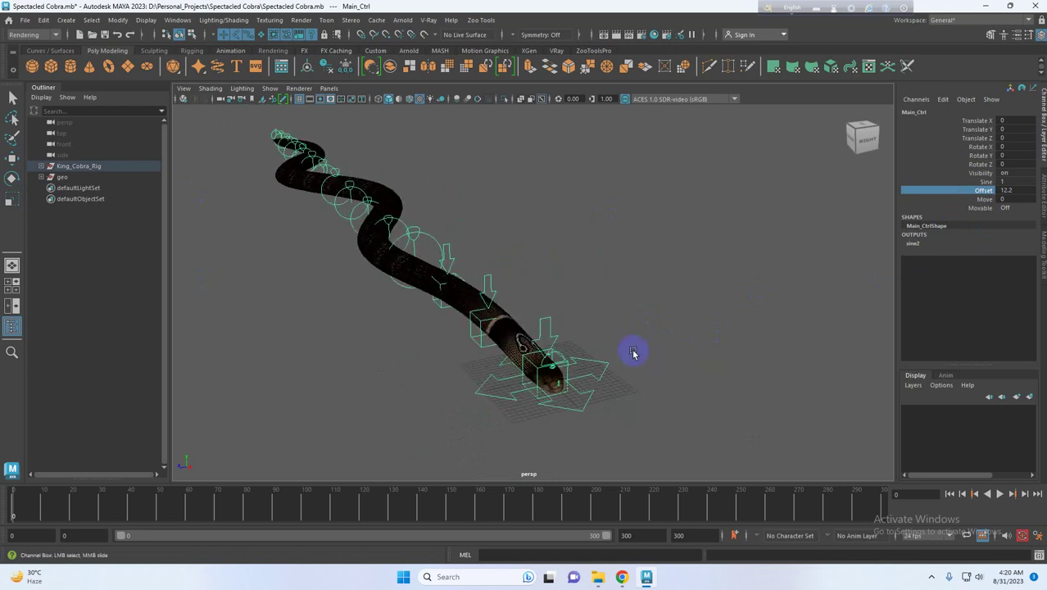
Turn on the main control's Movable attribute and test how the cobra's body travels along the control chain
scroll(634, 353, "up", 4)
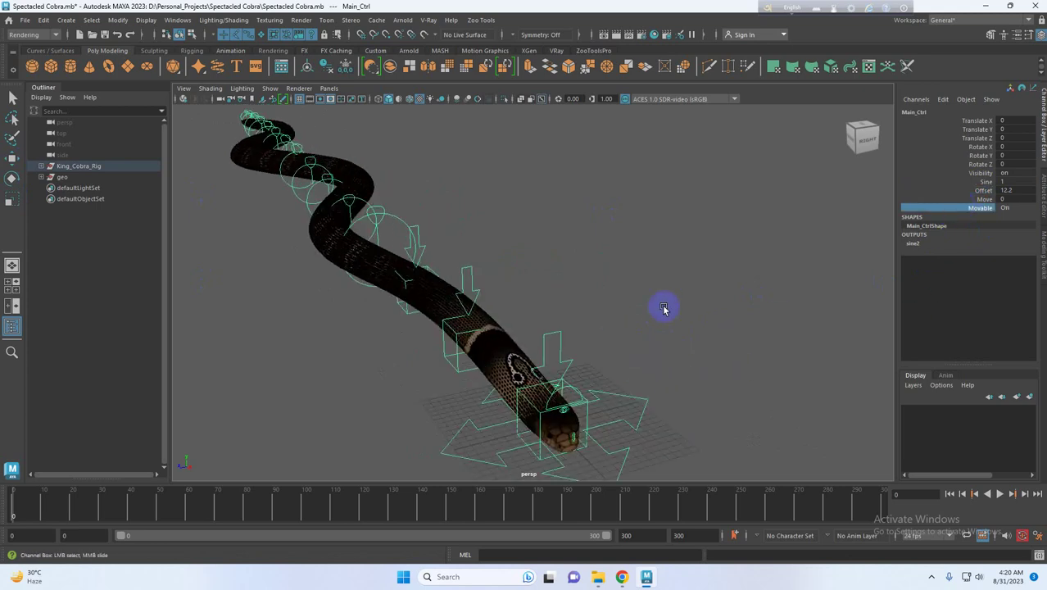
middle_click_drag(496, 343, 657, 341)
scroll(565, 337, "down", 3)
scroll(657, 352, "down", 3)
middle_click_drag(655, 377, 575, 307, "alt")
scroll(577, 315, "up", 4)
middle_click_drag(590, 350, 638, 353)
scroll(623, 353, "down", 4)
Bring the main control's Offset to about 32.9 with Move at 0, viewing the whole snake
left_click_drag(492, 344, 595, 321, "alt")
scroll(565, 336, "down", 4)
middle_click_drag(521, 354, 716, 279, "alt")
scroll(609, 358, "down", 3)
middle_click_drag(610, 358, 751, 334)
scroll(749, 336, "down", 4)
left_click_drag(721, 348, 592, 348, "alt")
middle_click_drag(591, 348, 685, 356, "alt")
left_click_drag(685, 355, 671, 369, "alt")
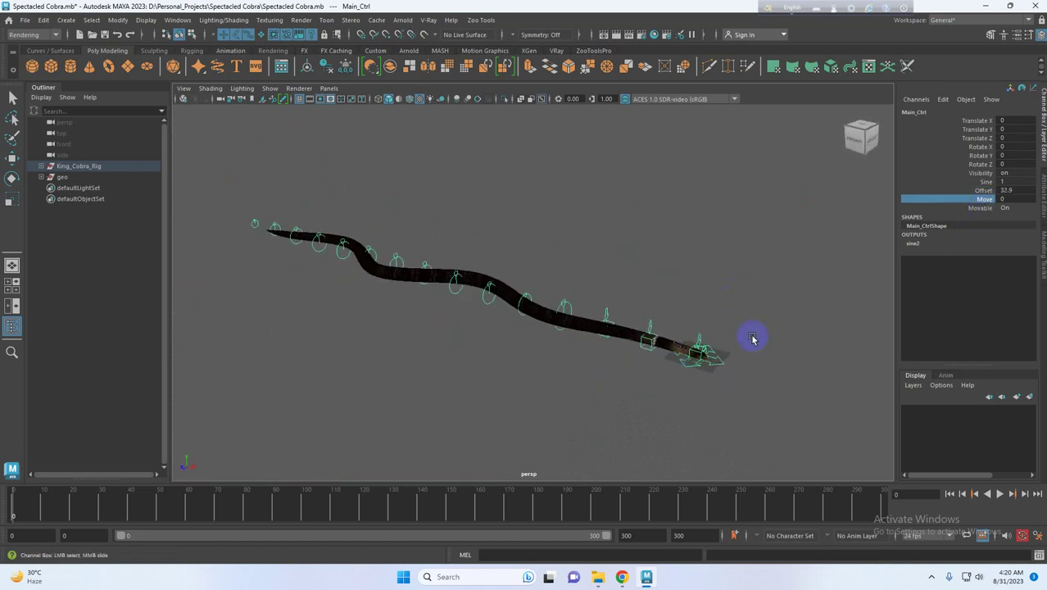
Slide the cobra along its control chain with the Move attribute up to about 179 and back to about 52.3
scroll(590, 367, "up", 6)
middle_click_drag(534, 384, 732, 389, "alt")
middle_click_drag(346, 351, 1040, 372)
left_click_drag(779, 348, 610, 336, "alt")
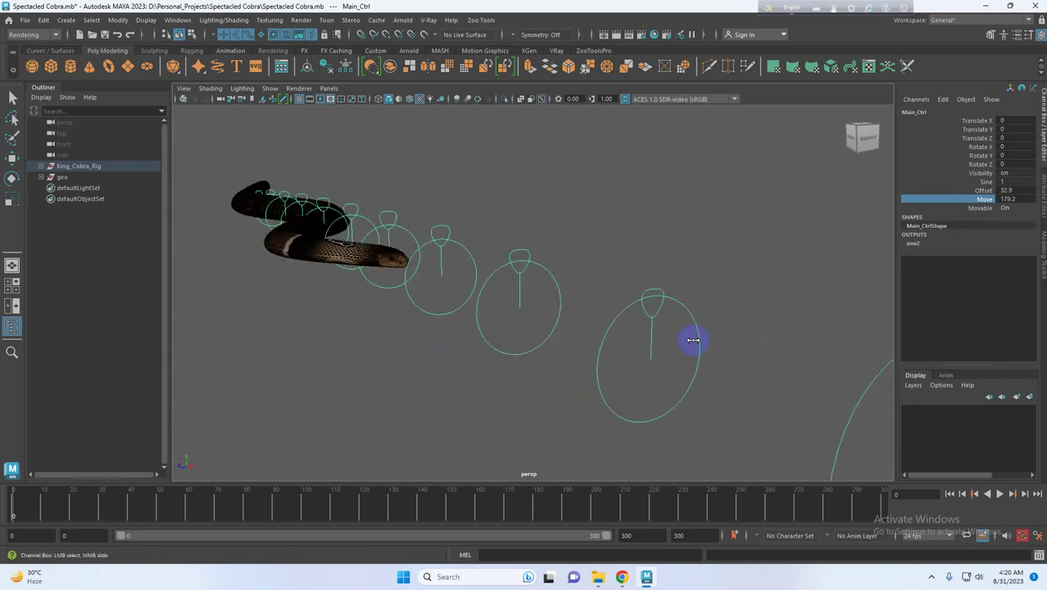
middle_click_drag(435, 344, 333, 298)
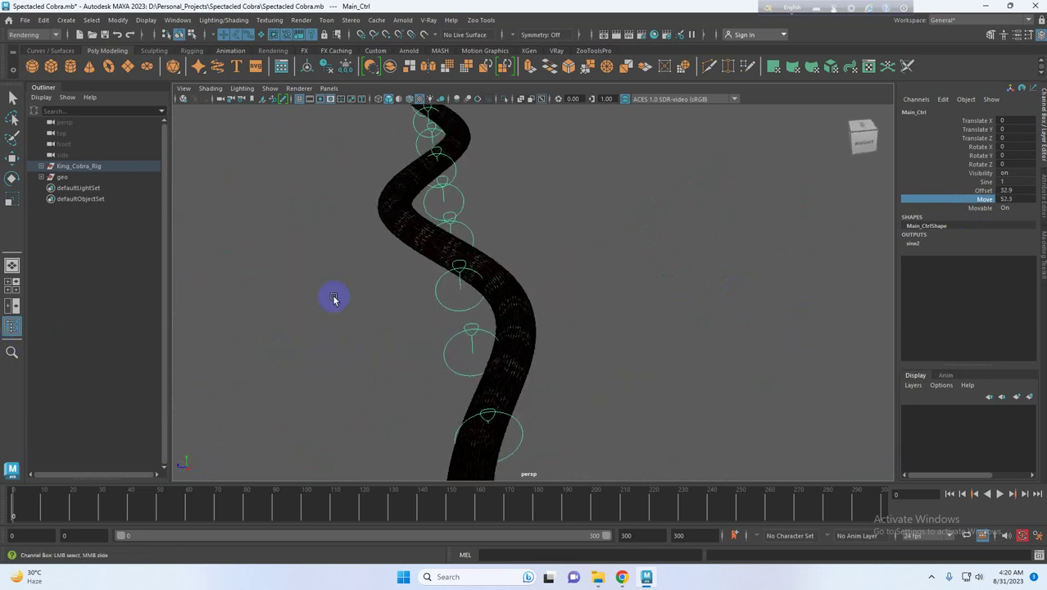
Bend the body path sideways by moving ctrl_8 to about 51 and ctrl_6 to about -42 in Z
left_click(444, 179)
right_click_drag(537, 293, 487, 296, "alt")
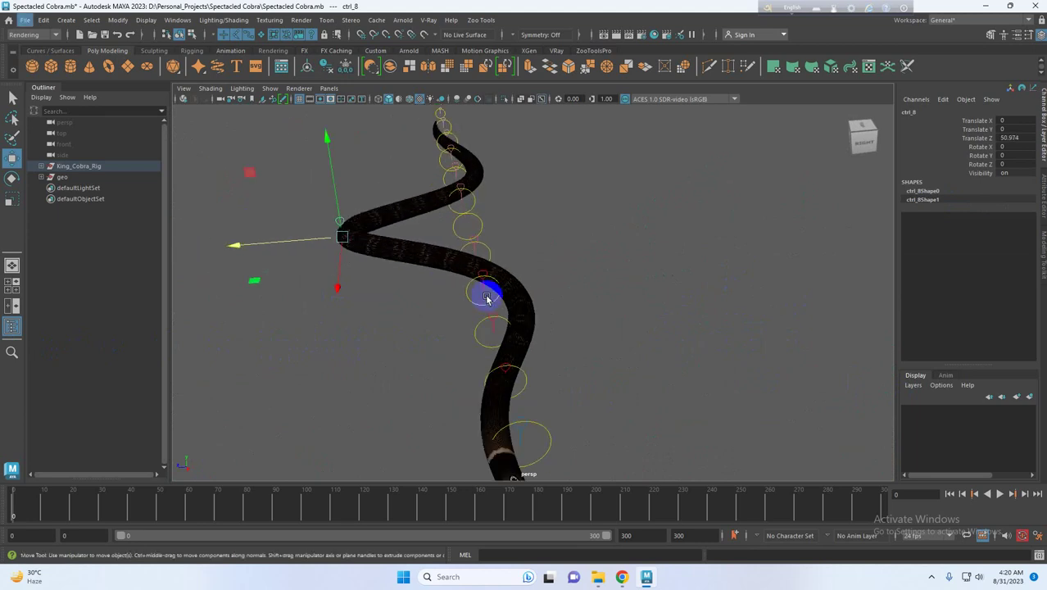
left_click_drag(403, 294, 509, 301)
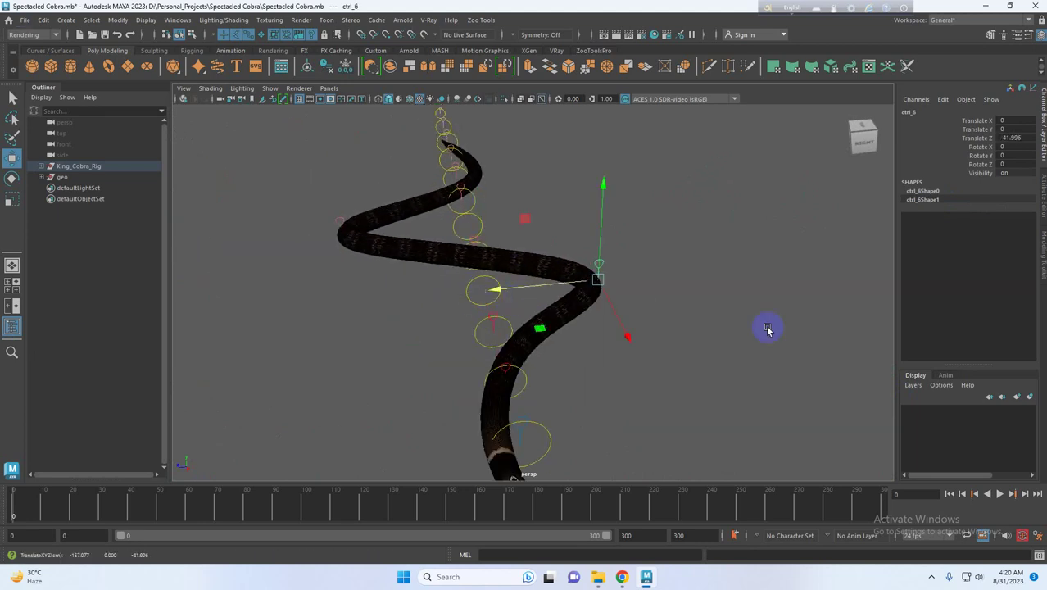
left_click(880, 281)
Select the main control and slide the cobra back and forth through the bent path with Move, up to about 229
scroll(577, 425, "down", 3)
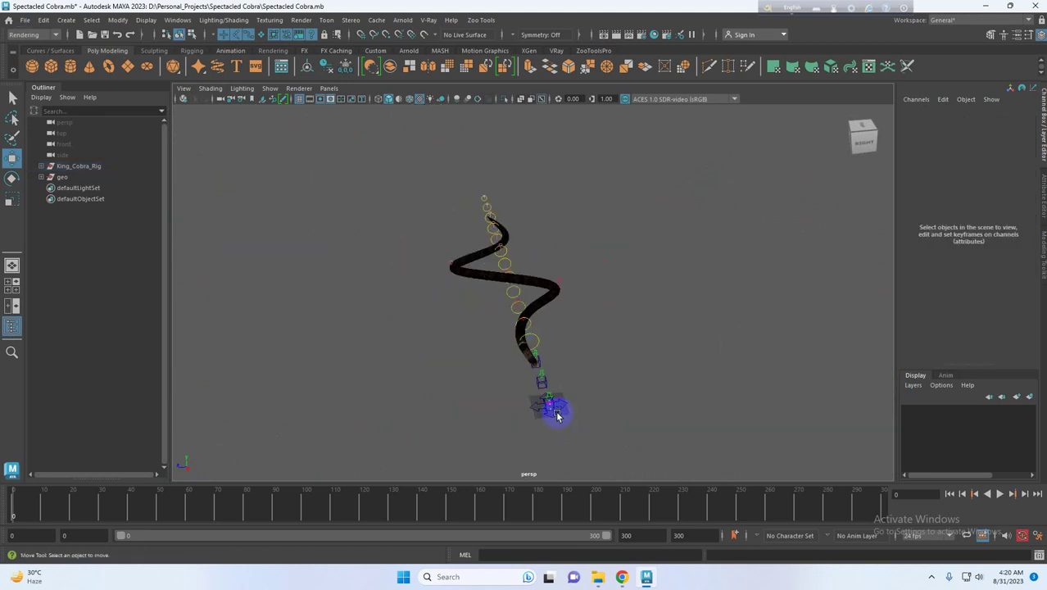
left_click(557, 414)
scroll(589, 383, "up", 8)
left_click_drag(586, 381, 614, 357, "alt")
middle_click_drag(616, 356, 844, 383, "alt")
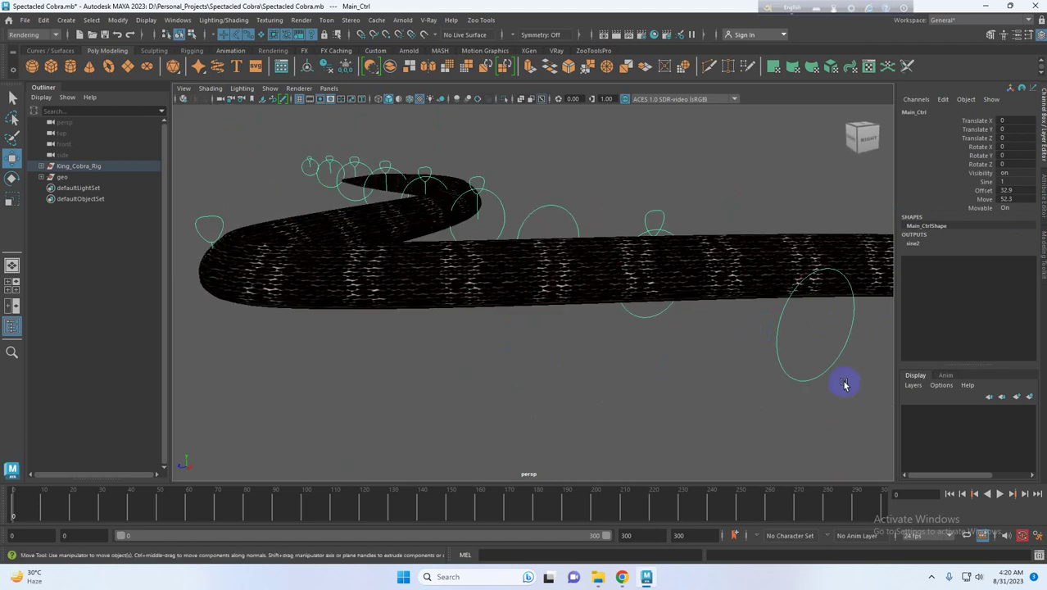
left_click(988, 199)
scroll(608, 397, "down", 5)
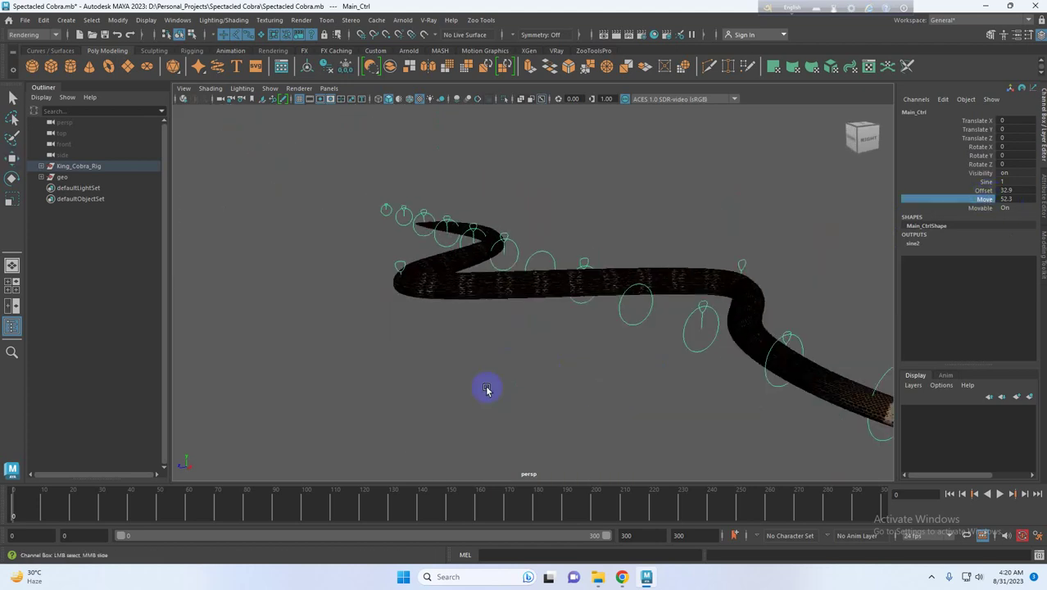
middle_click_drag(488, 389, 639, 366)
scroll(810, 394, "up", 4)
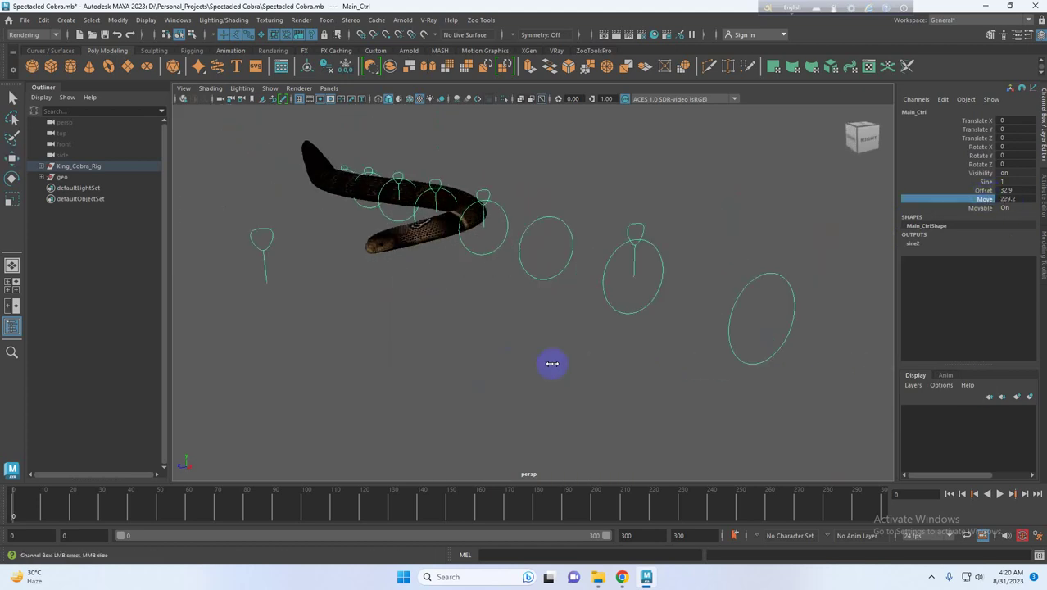
middle_click_drag(552, 362, 479, 345)
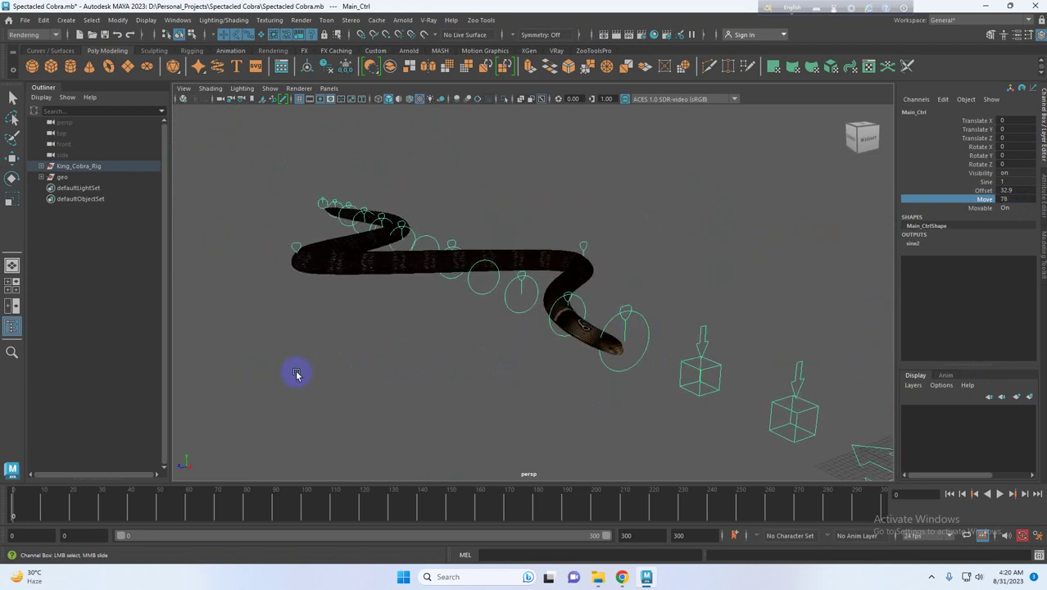
middle_click_drag(325, 365, 970, 360)
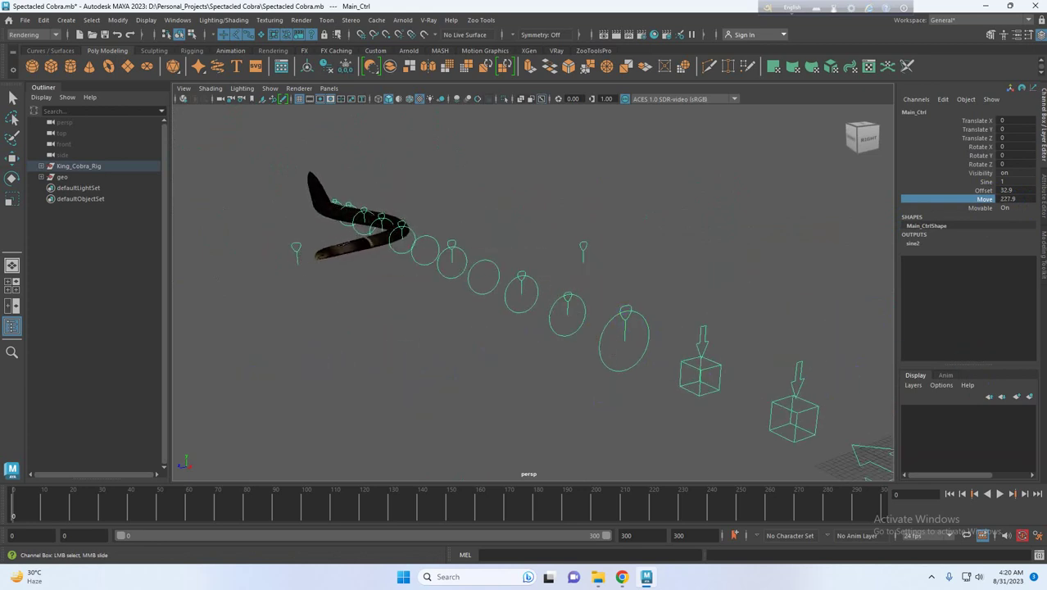
middle_click_drag(1041, 361, 57, 348)
Reset the main control's Offset and Move to 0 and return the shifted ctrl_6 and ctrl_8 to Translate Z 0
scroll(630, 366, "down", 6)
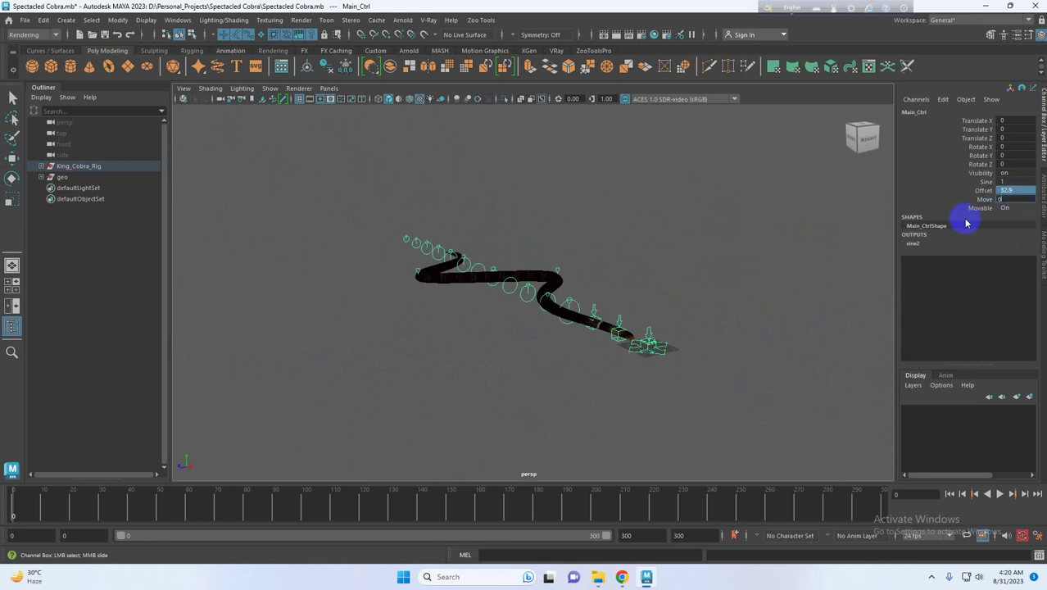
key("Return")
scroll(609, 311, "up", 5)
left_click(617, 273)
left_click(576, 252)
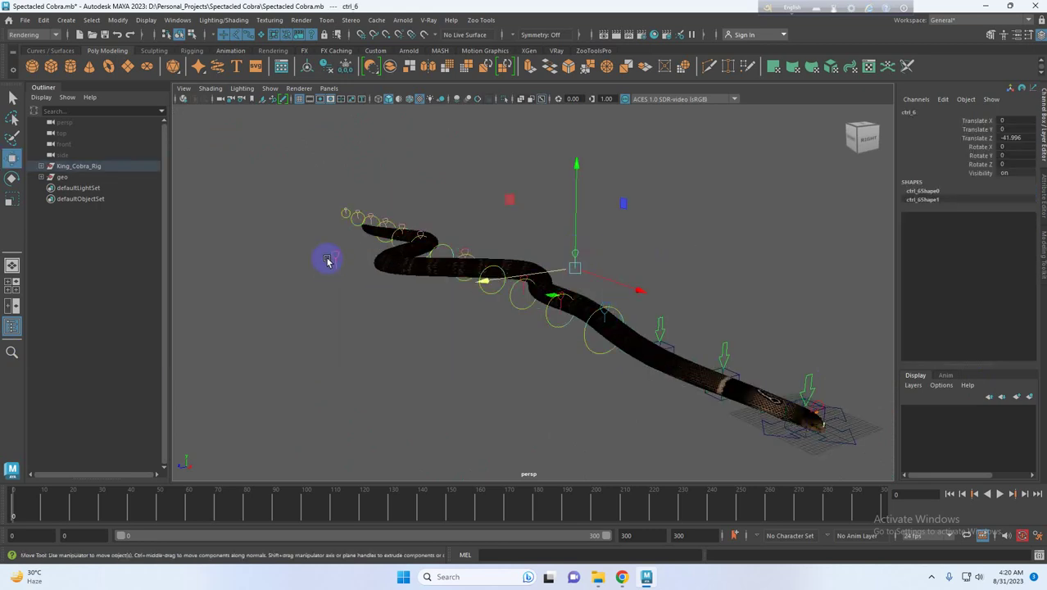
key("Return")
left_click(761, 219)
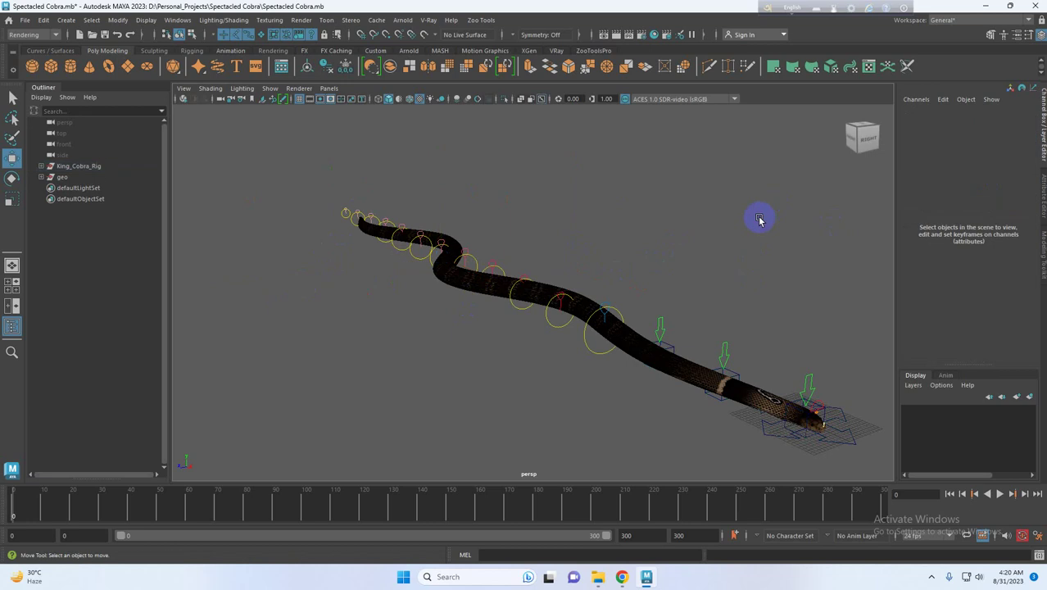
Select the main control and bring its Sine attribute to 0 to straighten the cobra's body
scroll(770, 377, "down", 3)
left_click(754, 391)
scroll(842, 326, "up", 3)
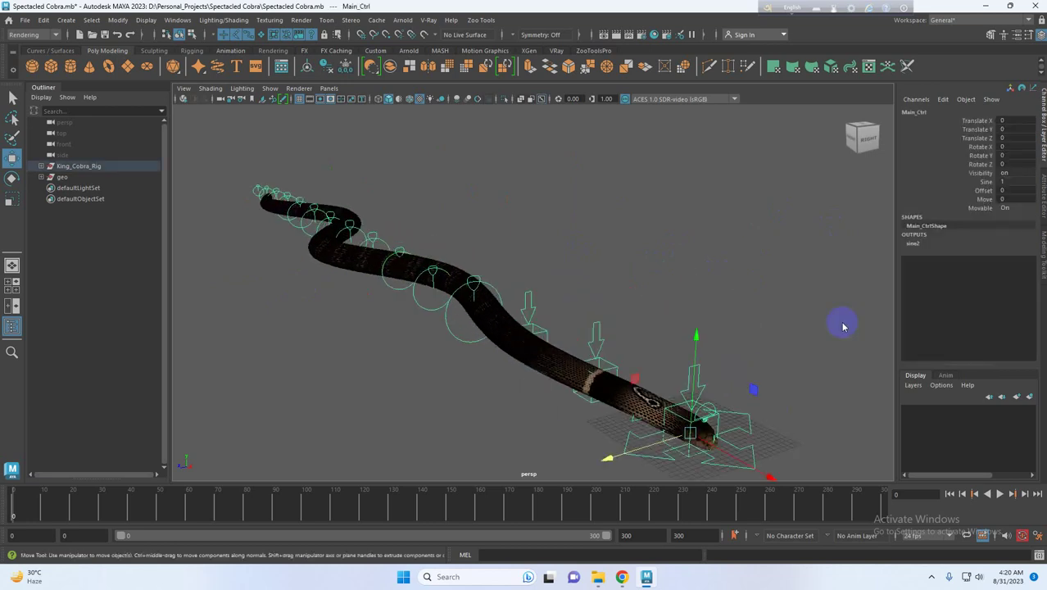
middle_click_drag(722, 302, 587, 335)
scroll(590, 334, "down", 4)
middle_click_drag(655, 311, 591, 305, "alt")
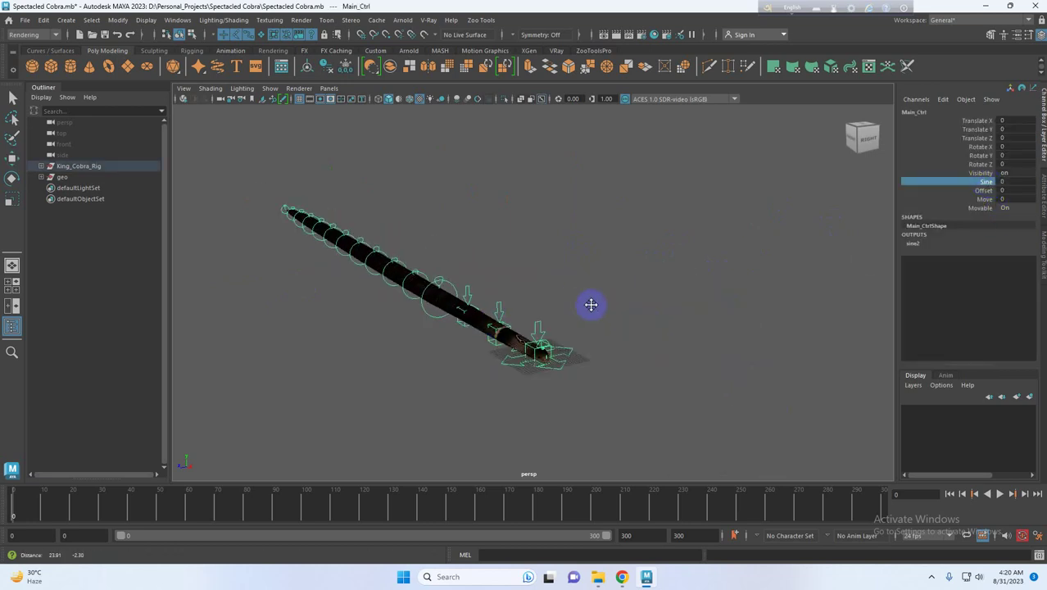
scroll(590, 305, "up", 4)
left_click(698, 255)
Select the main control and its Movable attribute, finishing with nothing selected
scroll(625, 318, "down", 2)
left_click_drag(580, 323, 612, 334, "alt")
middle_click_drag(612, 335, 672, 362, "alt")
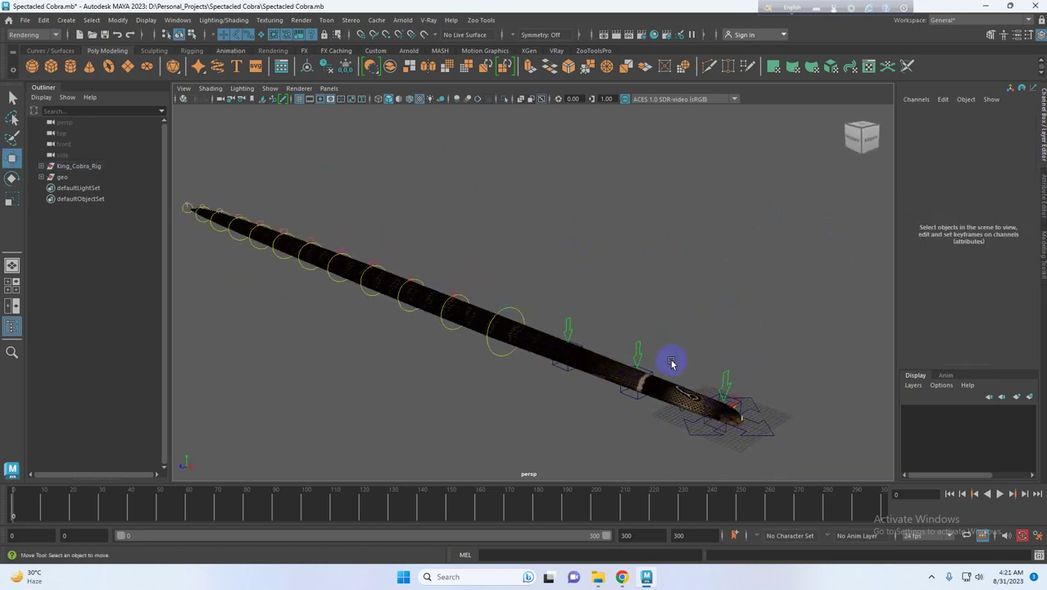
middle_click_drag(763, 423, 734, 389, "alt")
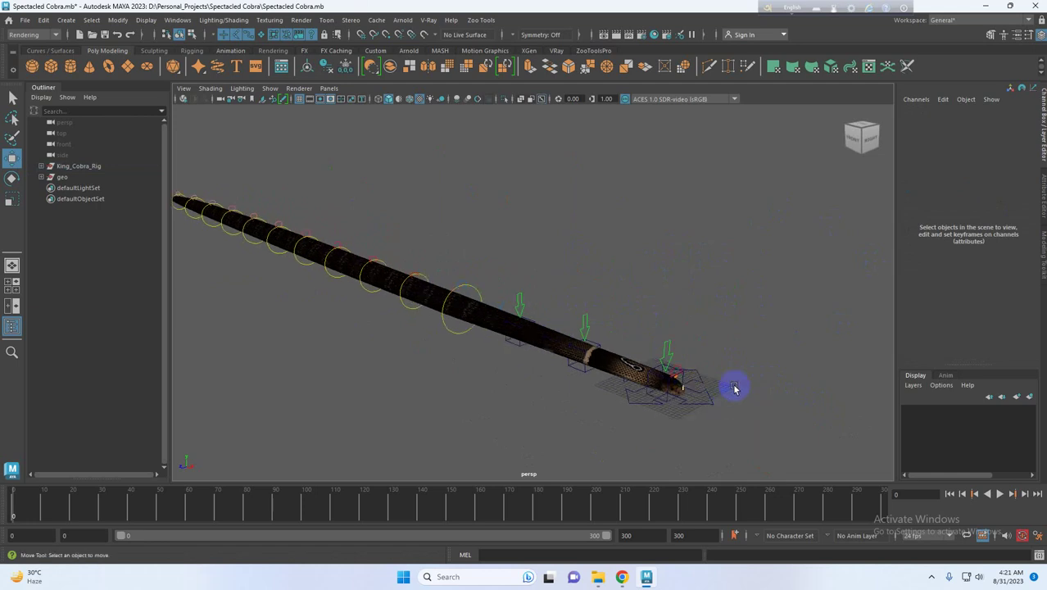
left_click(711, 403)
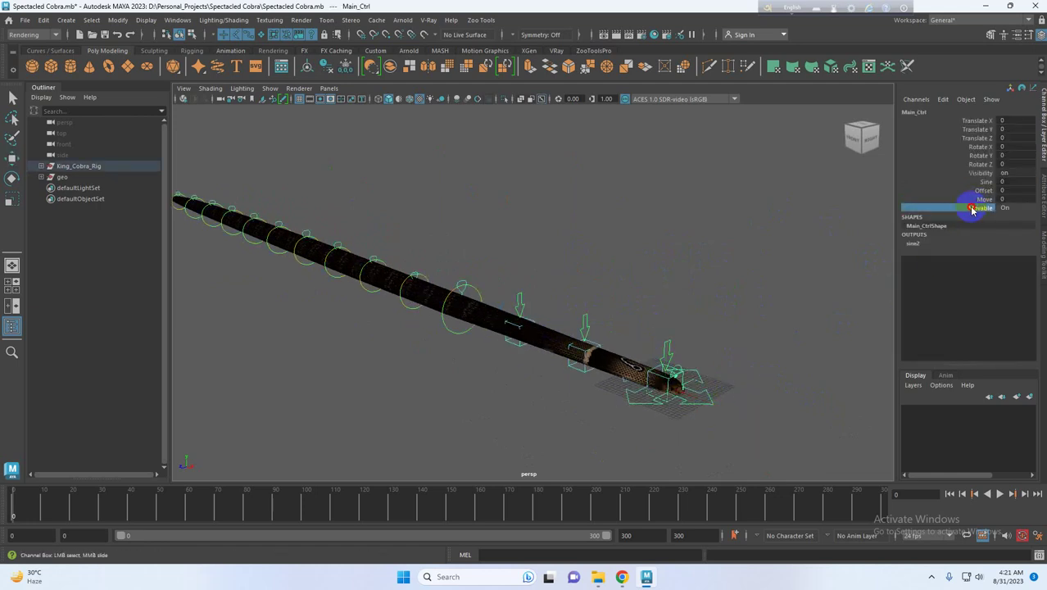
left_click(763, 255)
Raise the front of the cobra by rotating the body control ctrl_3 about 42.5° in Z
left_click_drag(554, 325, 577, 336, "alt")
middle_click_drag(577, 336, 621, 374, "alt")
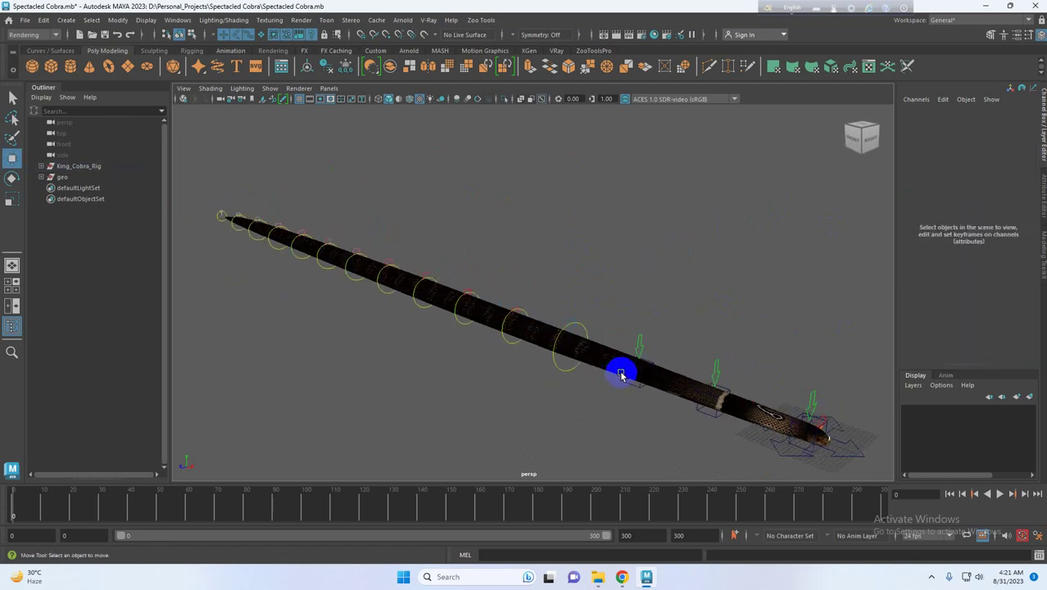
left_click(579, 328)
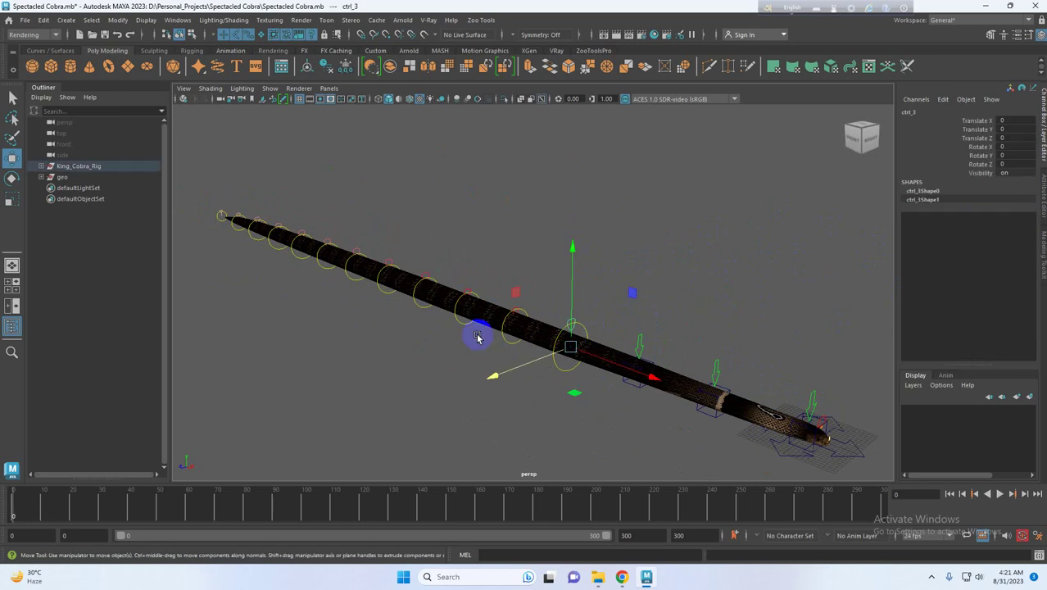
left_click(11, 180)
left_click_drag(624, 293, 737, 375)
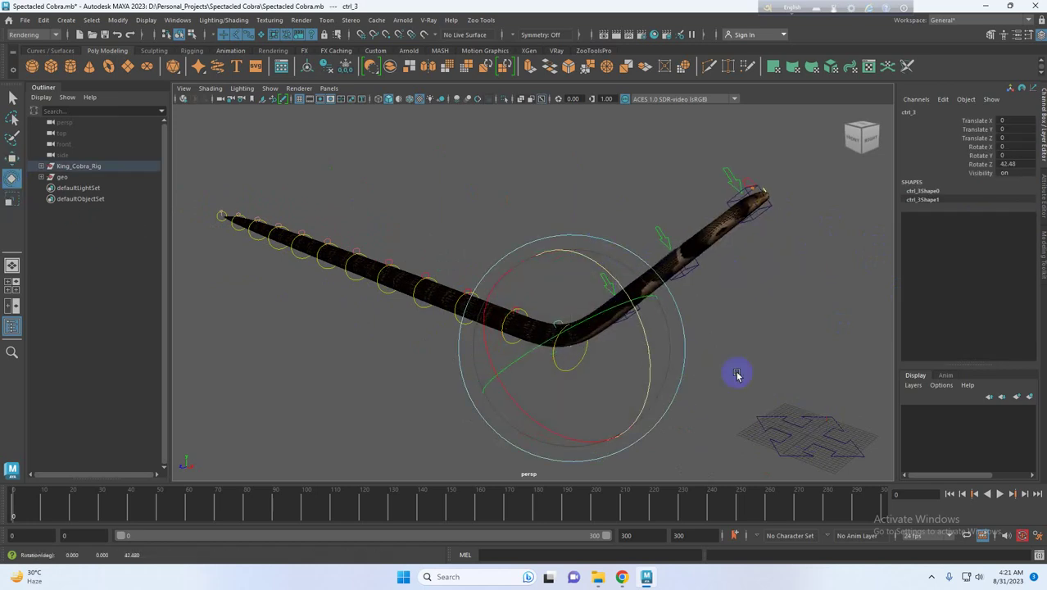
left_click(737, 375)
Lift the neck upright by rotating the box control ctrl_2 about 41.3° in Z
left_click(632, 311)
middle_click_drag(684, 369, 637, 409, "alt")
left_click_drag(646, 361, 608, 297)
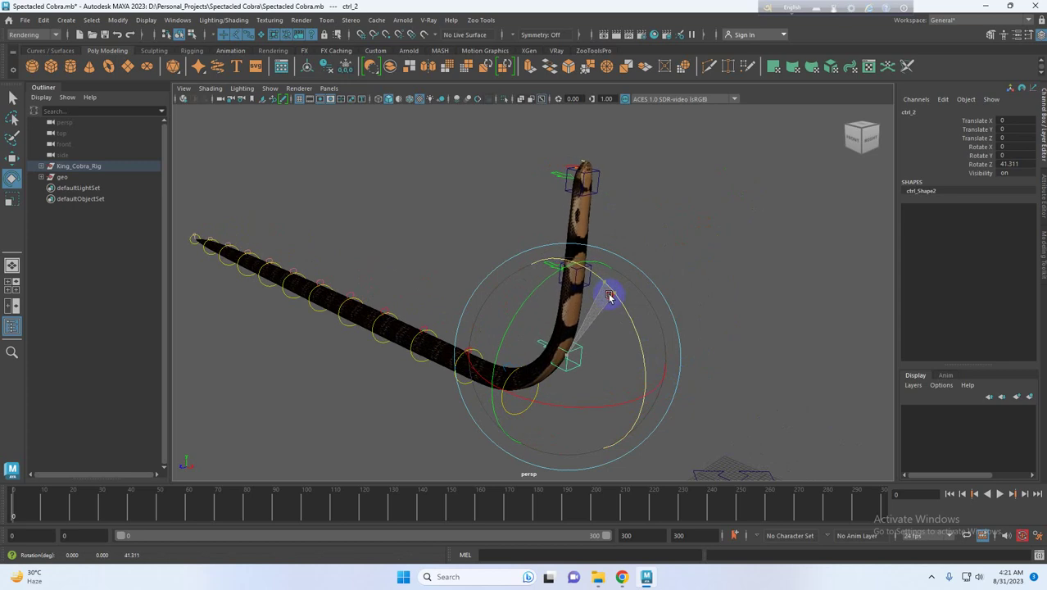
left_click(606, 274)
Tilt the upper neck forward by rotating the box control ctrl_1 about -13° in Z
left_click(591, 268)
left_click_drag(653, 246, 648, 272)
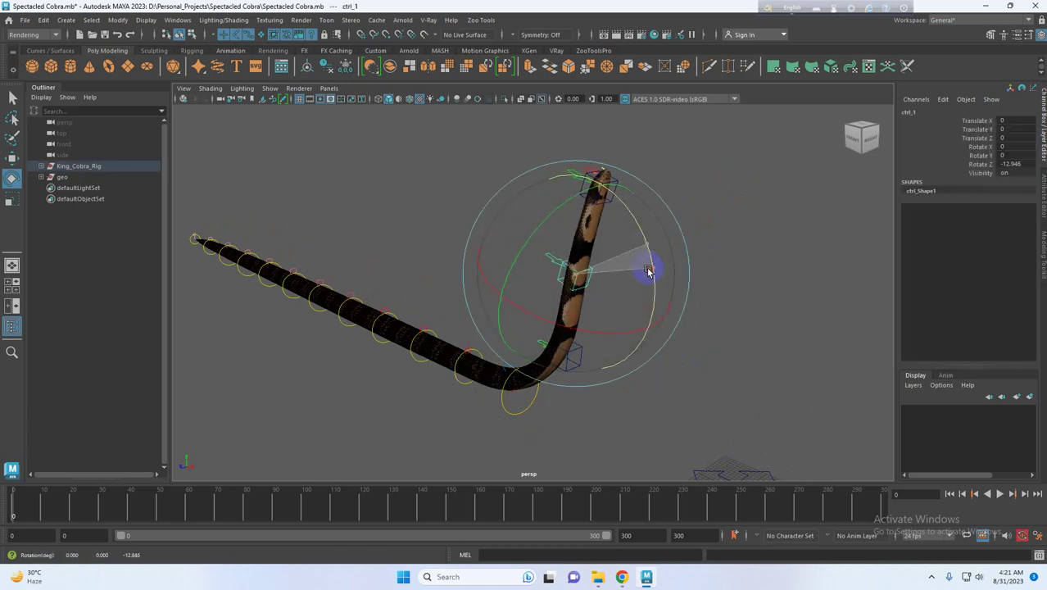
left_click(631, 223)
Rotate the head control ctrl_0 downward around Z so the cobra's head points forward
left_click(618, 189)
middle_click_drag(621, 190, 613, 213, "alt")
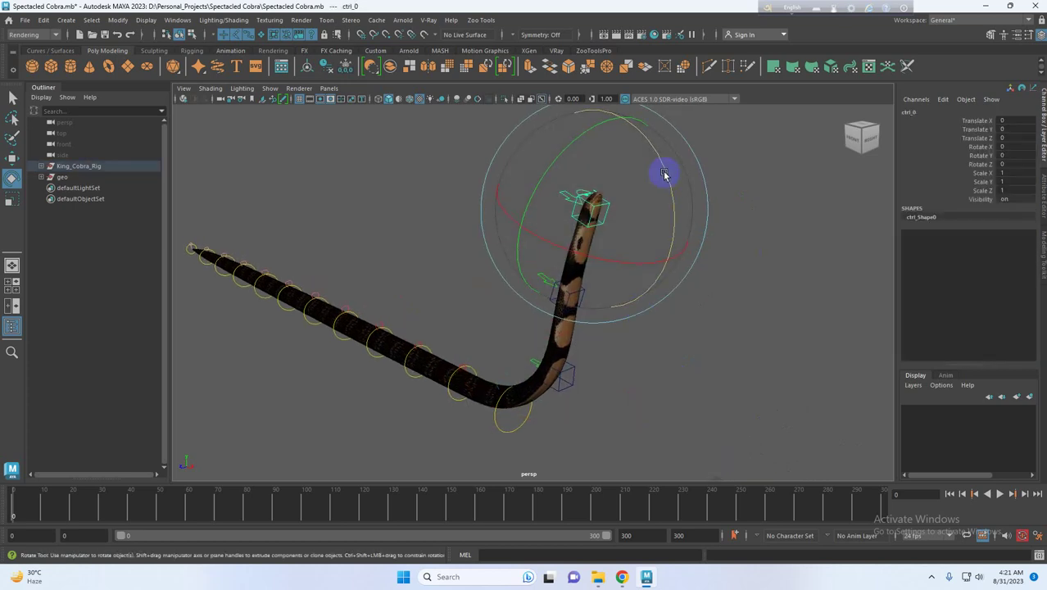
left_click_drag(664, 175, 657, 264)
left_click(685, 379)
Rotate the box control ctrl_2 slightly further backward around Z to lean the raised neck back
left_click_drag(606, 384, 622, 345, "alt")
left_click(559, 393)
left_click(609, 344)
left_click(607, 343)
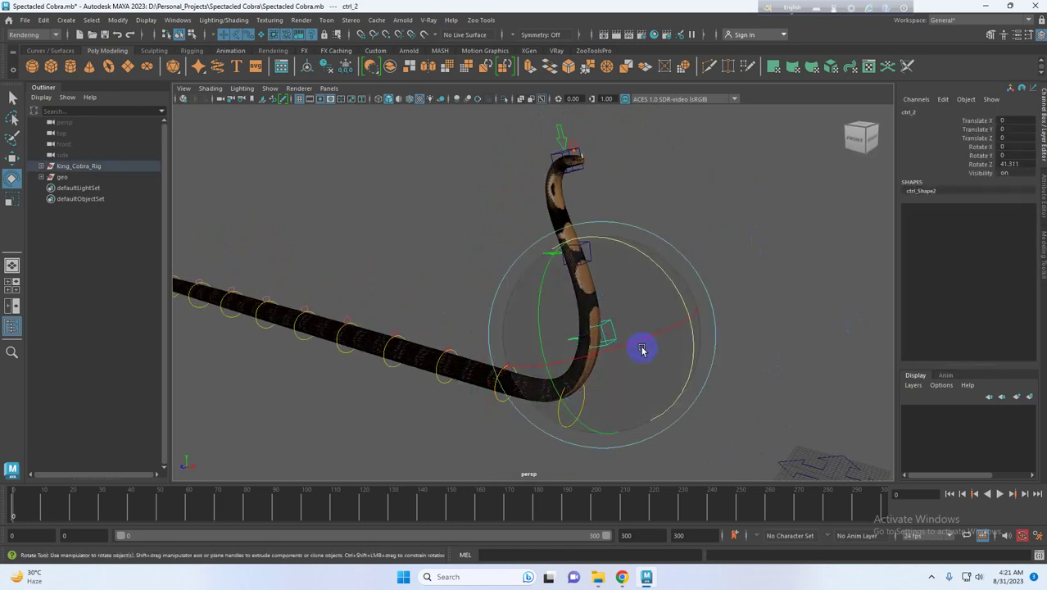
left_click_drag(667, 270, 661, 265)
left_click(707, 241)
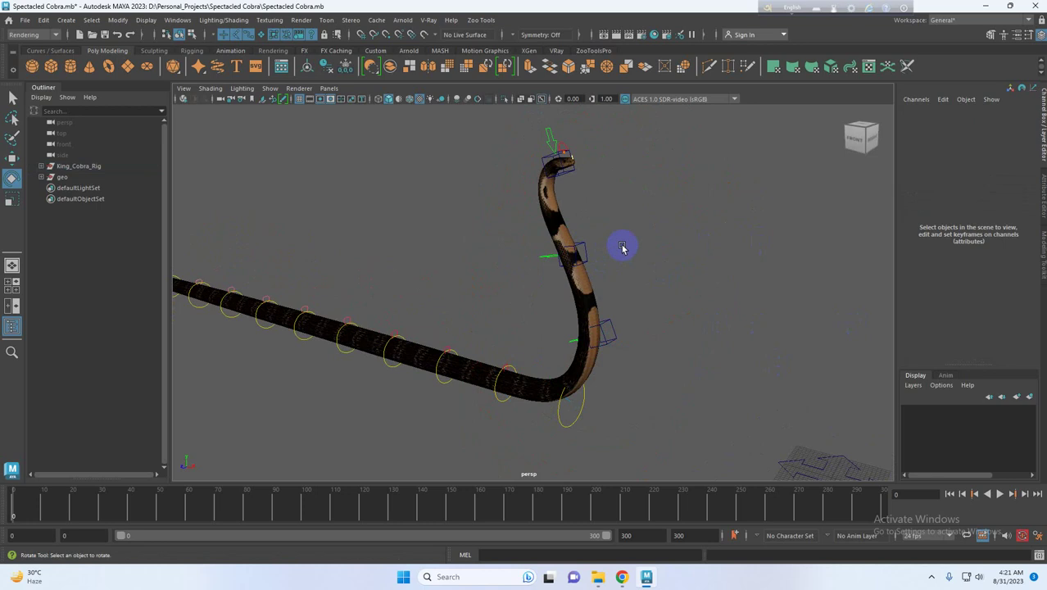
Rotate the box control ctrl_1 to about -39.5° in Z to curve the upper neck forward
left_click(582, 246)
left_click_drag(649, 217, 653, 238)
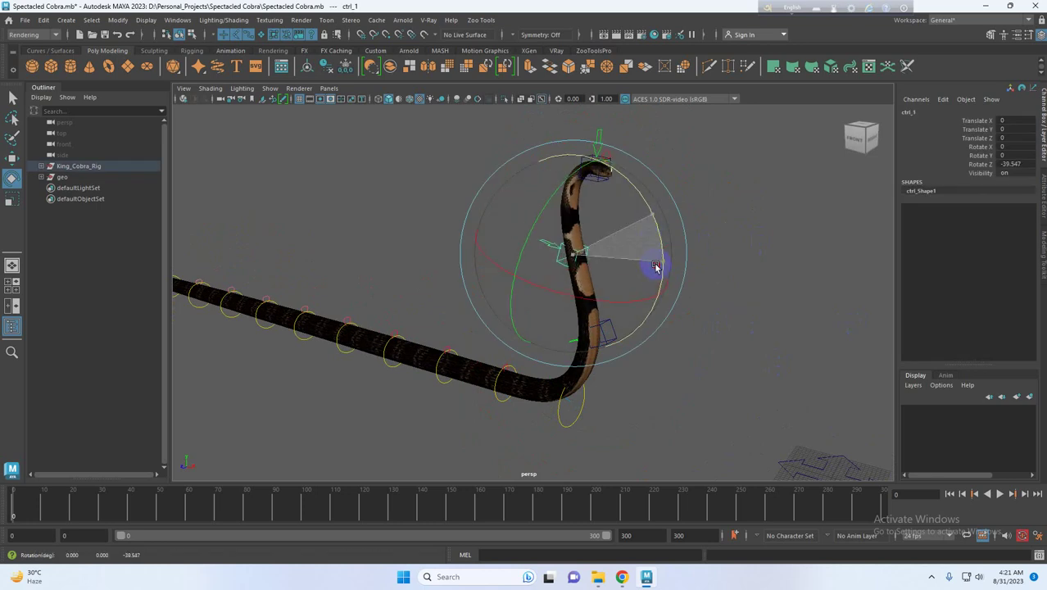
left_click(769, 248)
scroll(704, 324, "down", 5)
left_click_drag(686, 340, 570, 346, "alt")
middle_click_drag(557, 366, 683, 437, "alt")
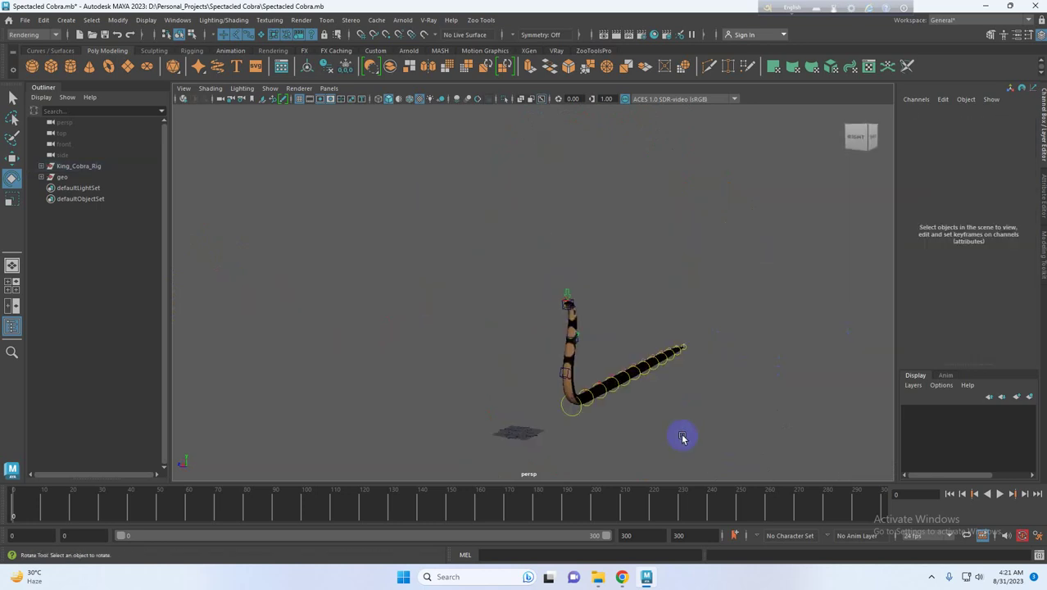
Spread the cobra's hood by setting Hood Unfold to 10 on the head control master_head
scroll(607, 375, "up", 5)
left_click(10, 162)
left_click_drag(537, 384, 575, 329, "alt")
scroll(575, 328, "up", 3)
middle_click_drag(574, 275, 566, 329, "alt")
scroll(566, 330, "up", 2)
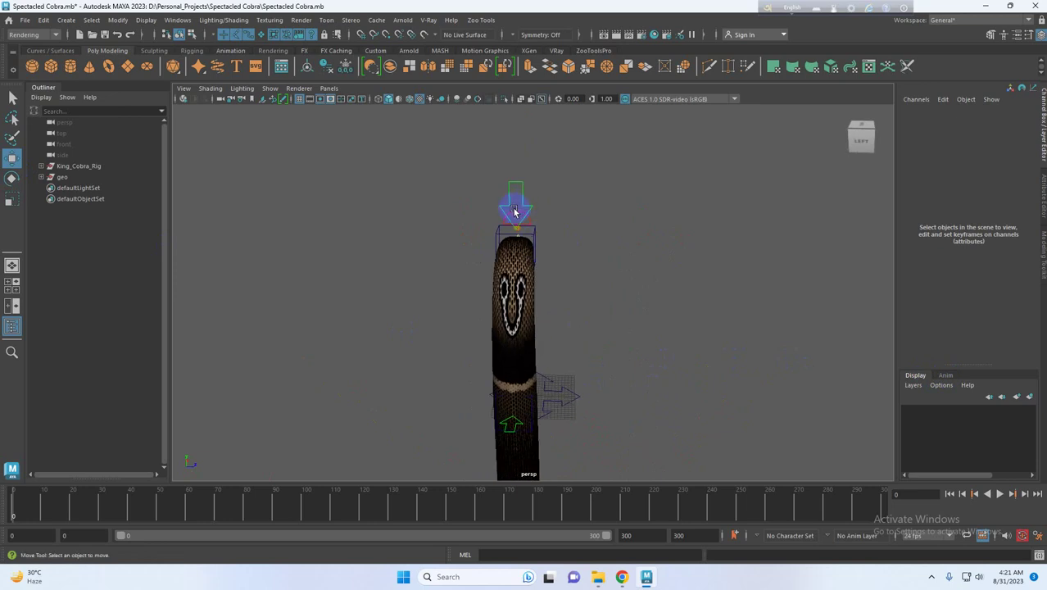
left_click(514, 212)
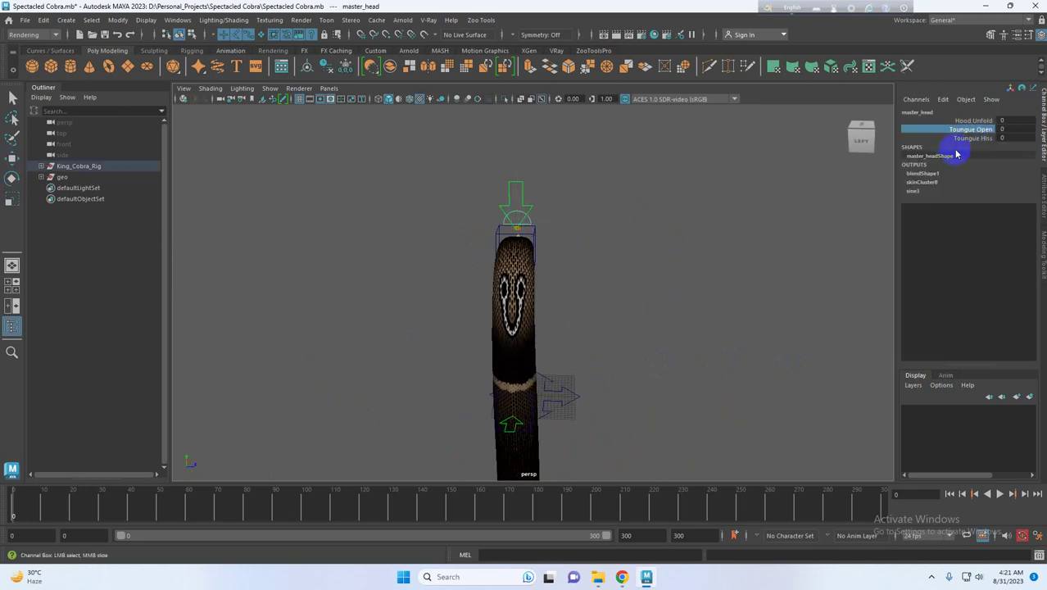
middle_click_drag(612, 316, 759, 339)
scroll(601, 367, "up", 3)
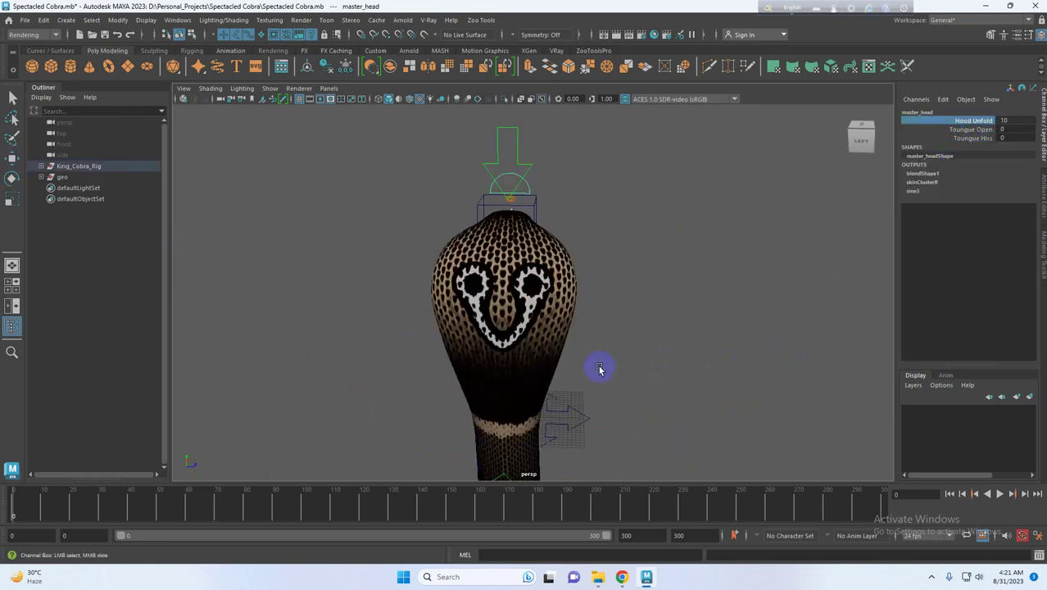
Examine the unfolded hood from the front and side, varying Hood Unfold and returning it to 10
left_click_drag(600, 367, 626, 360, "alt")
middle_click_drag(712, 348, 680, 344)
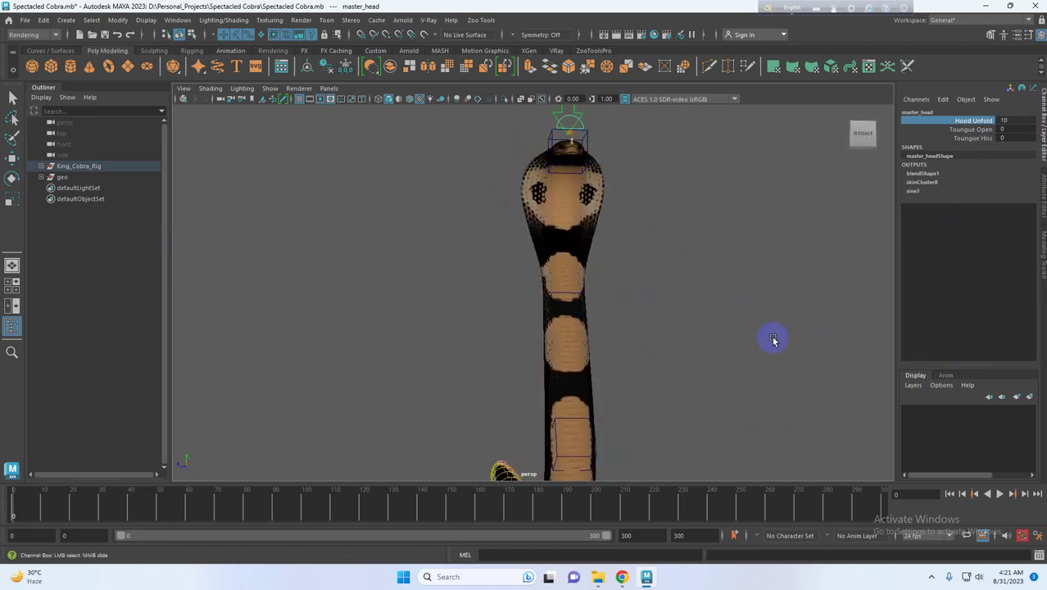
middle_click_drag(773, 339, 768, 354)
middle_click_drag(672, 337, 635, 382, "alt")
scroll(634, 383, "up", 5)
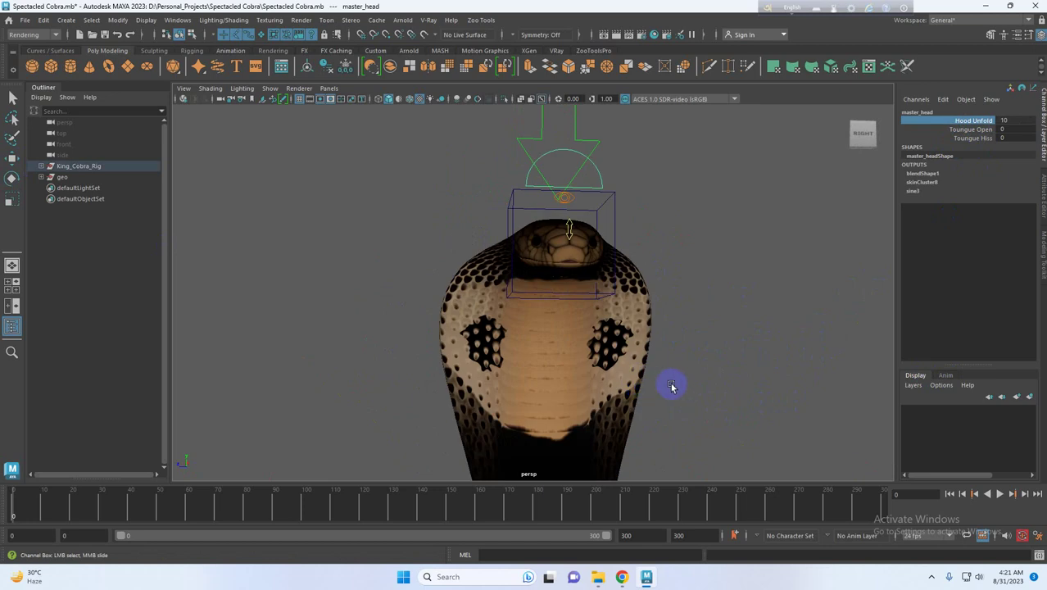
scroll(673, 388, "down", 8)
middle_click_drag(693, 404, 729, 283, "alt")
left_click_drag(711, 318, 869, 331, "alt")
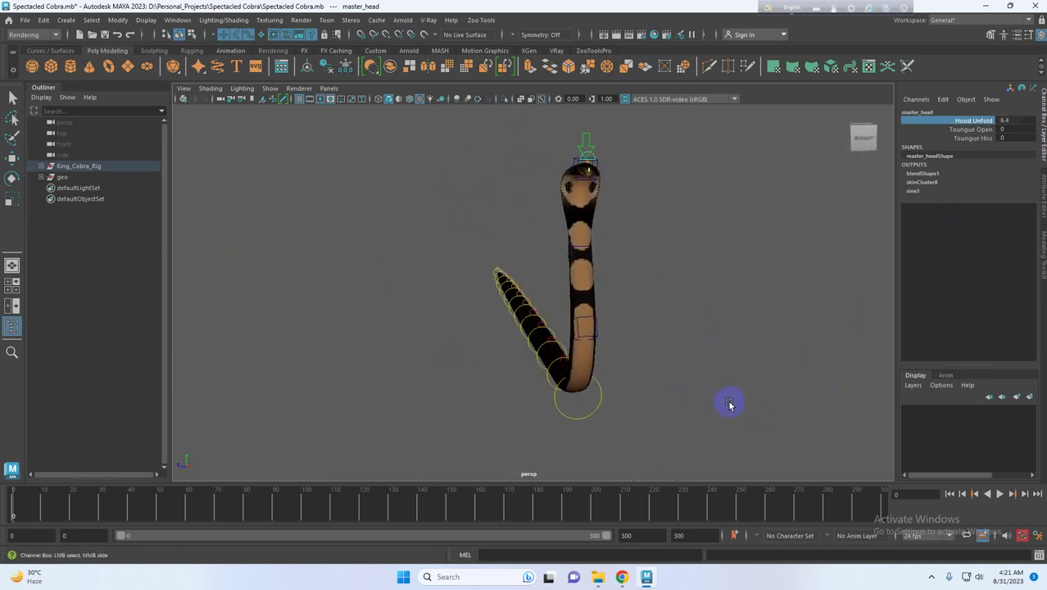
scroll(874, 398, "up", 3)
left_click_drag(623, 340, 715, 332, "alt")
middle_click_drag(715, 331, 594, 407, "alt")
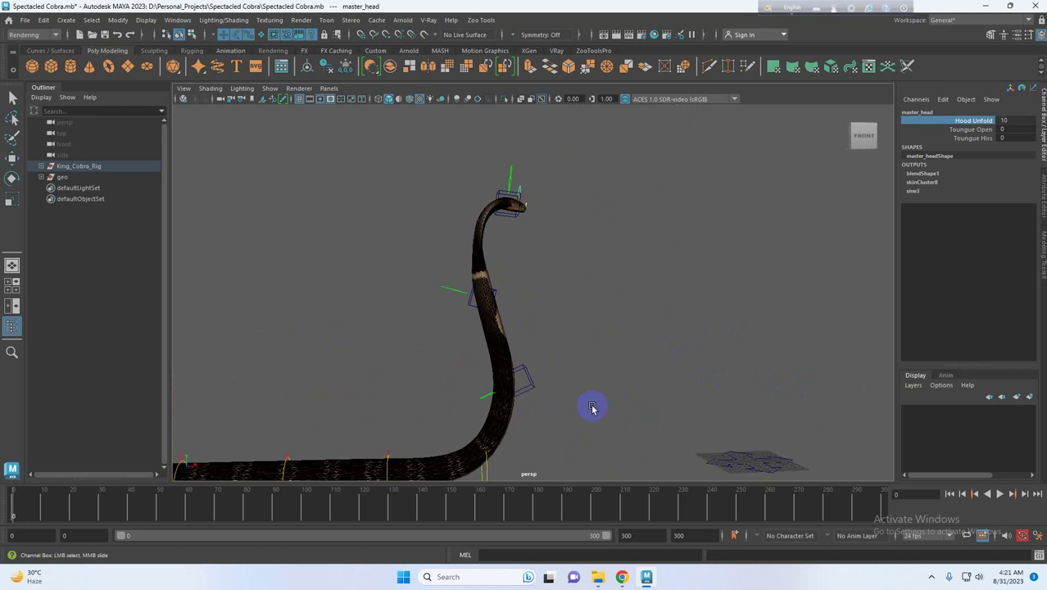
Move the lower neck box control ctrl_2 to about -4.8 in X and 0.8 in Y
left_click_drag(594, 406, 600, 397, "alt")
left_click(548, 383)
key("w")
middle_click_drag(606, 311, 637, 272)
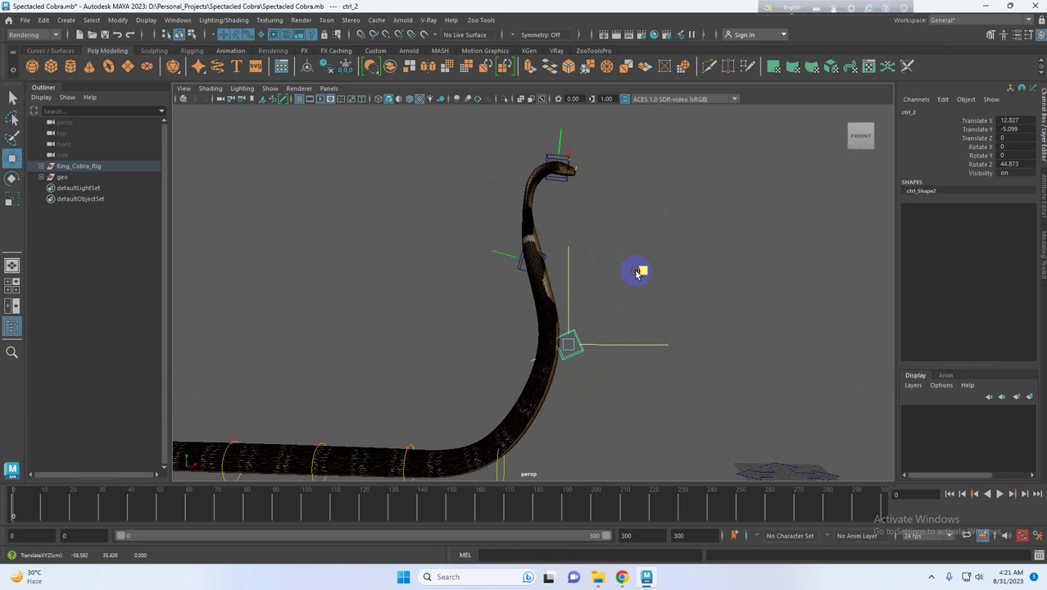
left_click_drag(637, 272, 593, 322)
left_click_drag(635, 330, 594, 347, "alt")
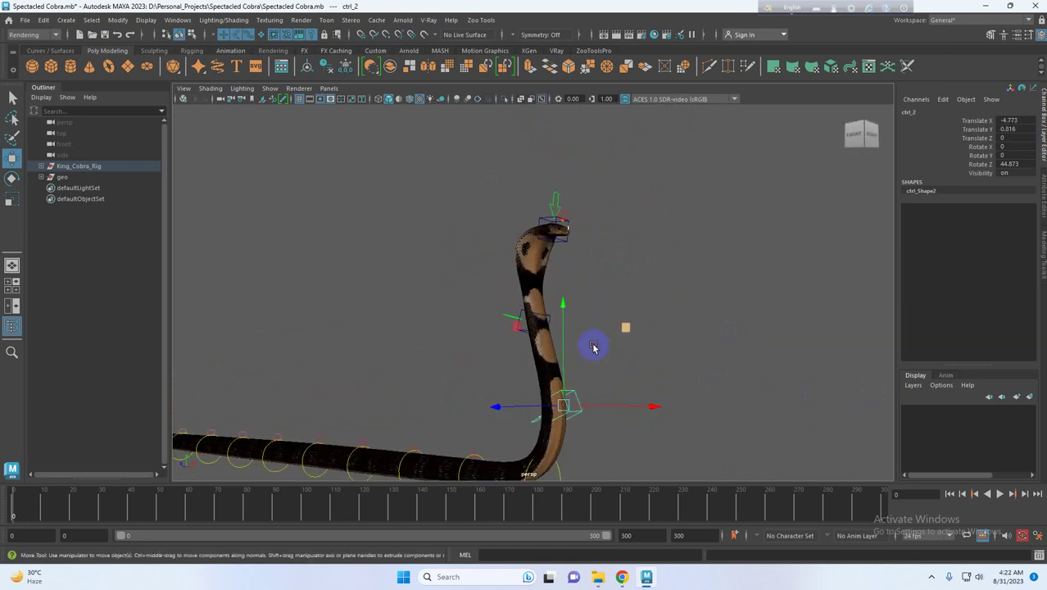
middle_click_drag(594, 348, 656, 340)
key("ctrl+z")
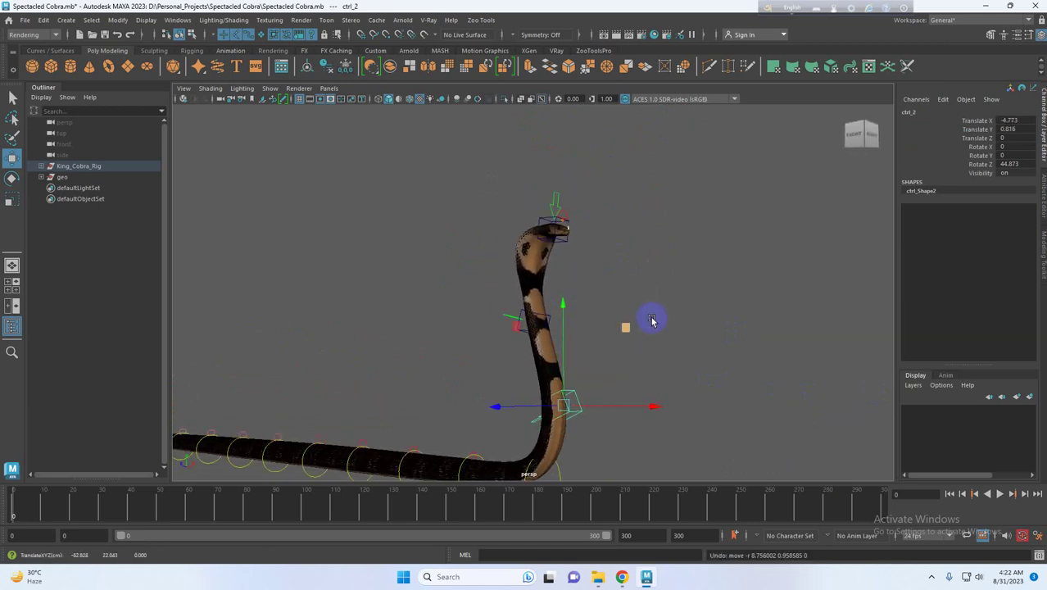
Try moving the upper neck box control ctrl_1 to bend the neck, and undo the moves
right_click_drag(594, 314, 690, 288, "alt")
left_click(690, 288)
left_click(556, 327)
left_click_drag(583, 349, 664, 363, "alt")
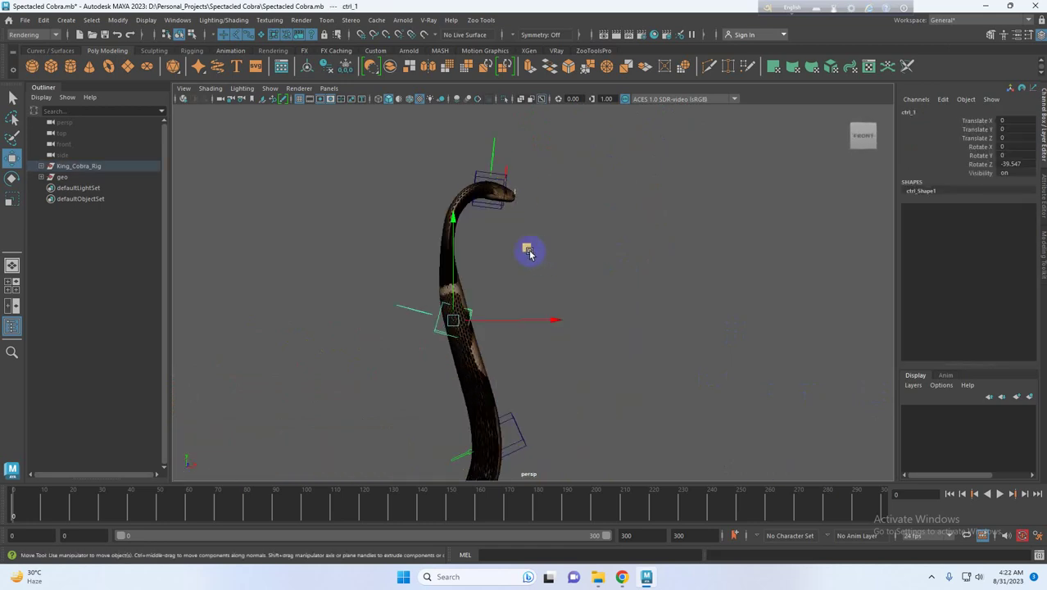
middle_click_drag(529, 253, 476, 275)
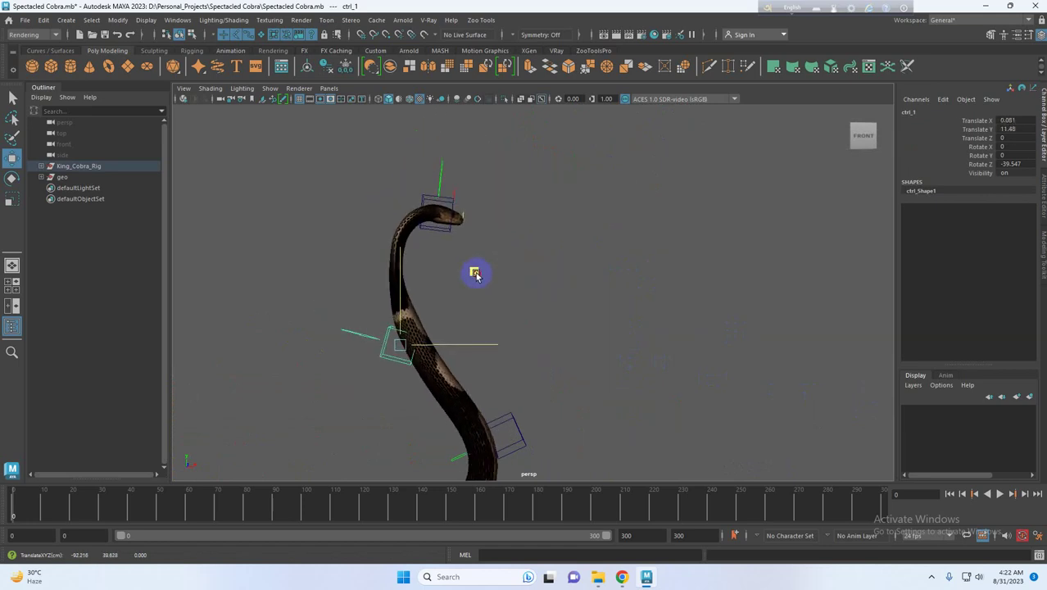
left_click_drag(476, 273, 530, 245)
middle_click_drag(533, 252, 539, 316)
left_click_drag(643, 299, 606, 286, "alt")
key("ctrl+z")
Try pulling the neck backward with the spine control spine_CTRL1, and undo the moves
left_click_drag(714, 295, 536, 295, "alt")
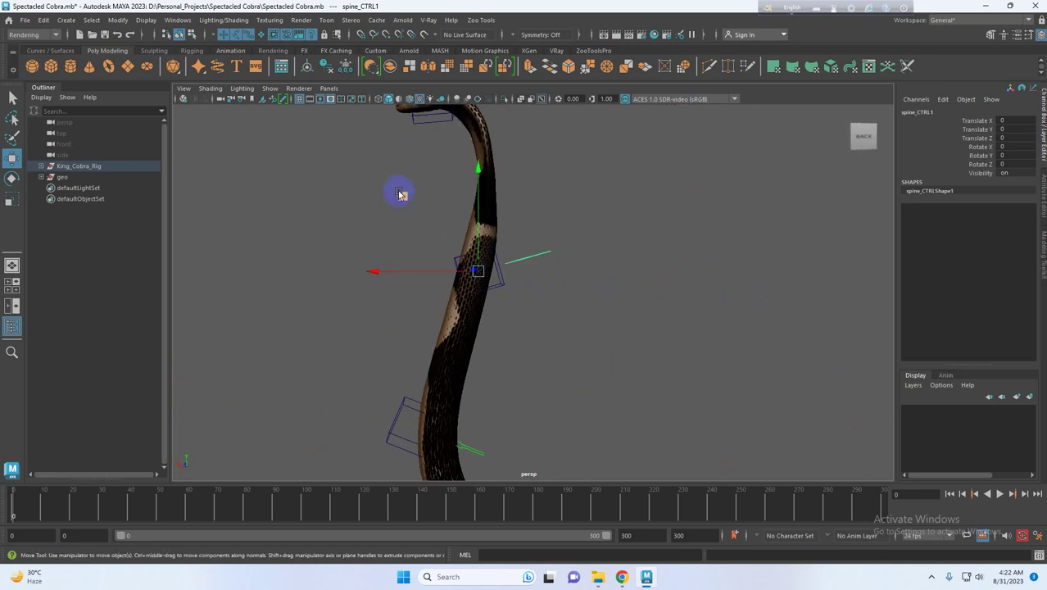
mouse_move(399, 192)
middle_mouse_down()
mouse_move(387, 161)
mouse_move(395, 205)
mouse_move(397, 195)
middle_mouse_up()
scroll(596, 276, "down", 4)
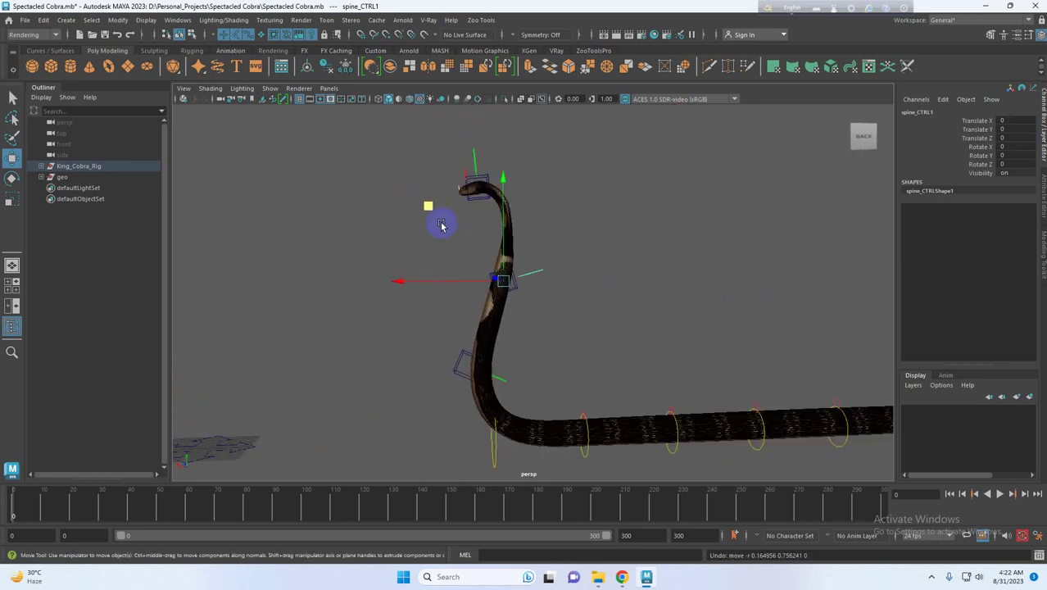
middle_click_drag(441, 225, 465, 215)
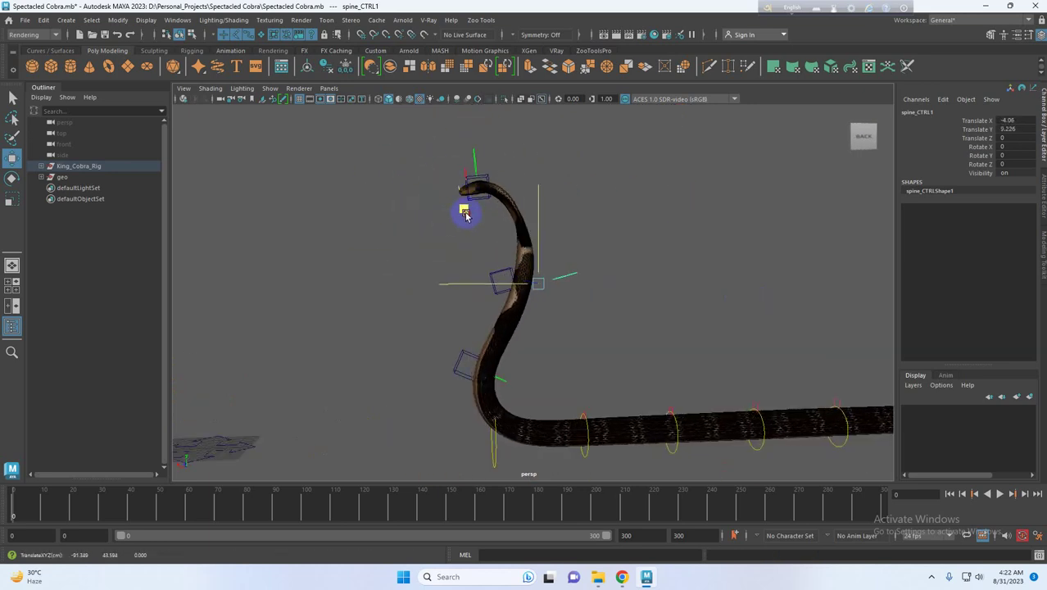
left_click_drag(466, 214, 479, 244)
left_click_drag(528, 264, 778, 269, "alt")
scroll(739, 312, "up", 4)
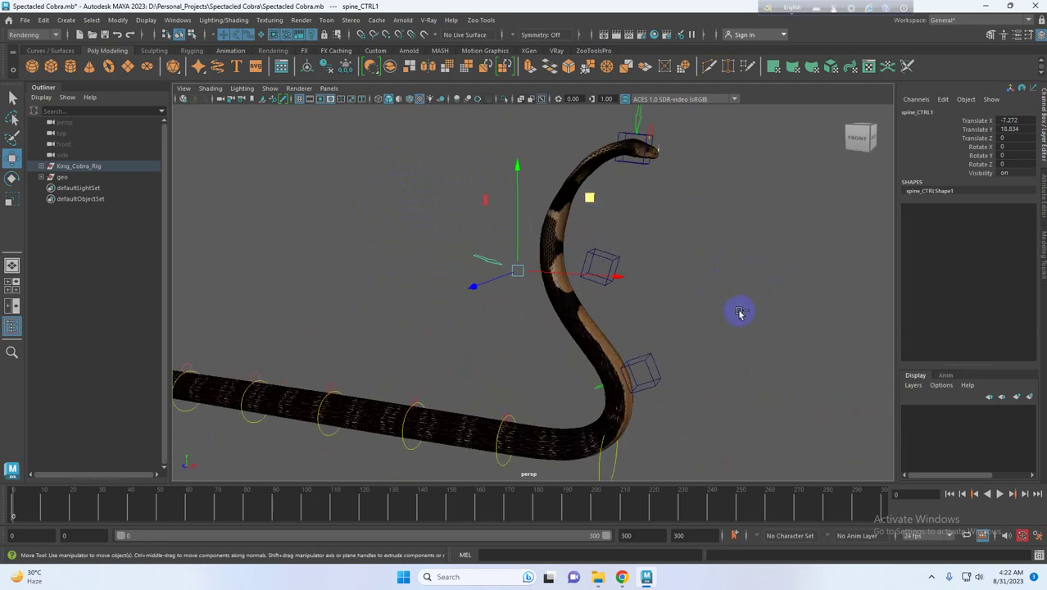
key("ctrl+z")
Try moving the head forward and down with the arrow control head_TRN_CTRL, and undo the move
middle_click_drag(708, 257, 671, 325, "alt")
left_click(647, 211)
left_click(600, 174)
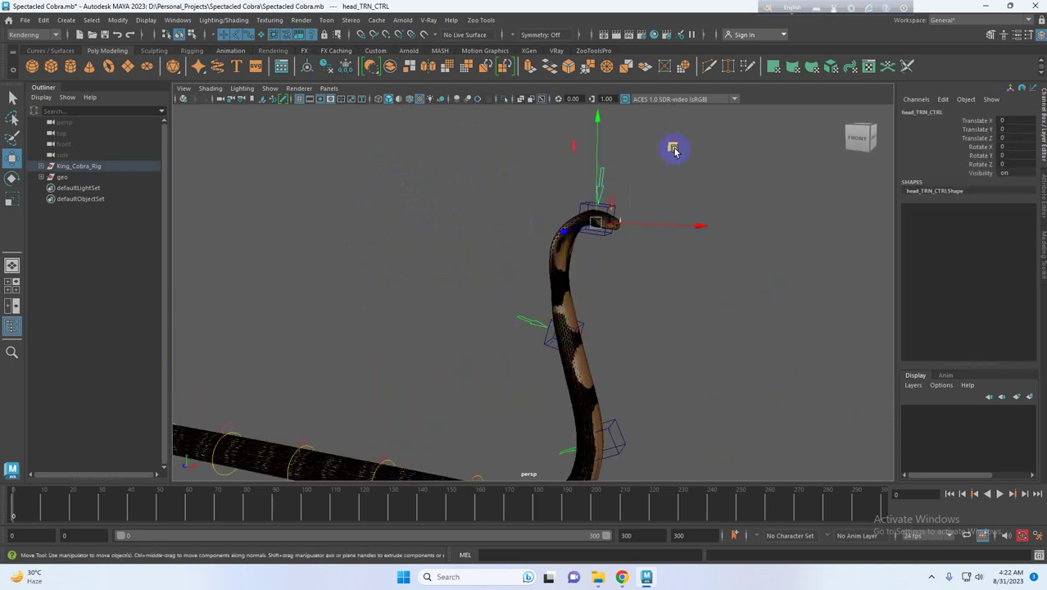
middle_click_drag(673, 149, 707, 203)
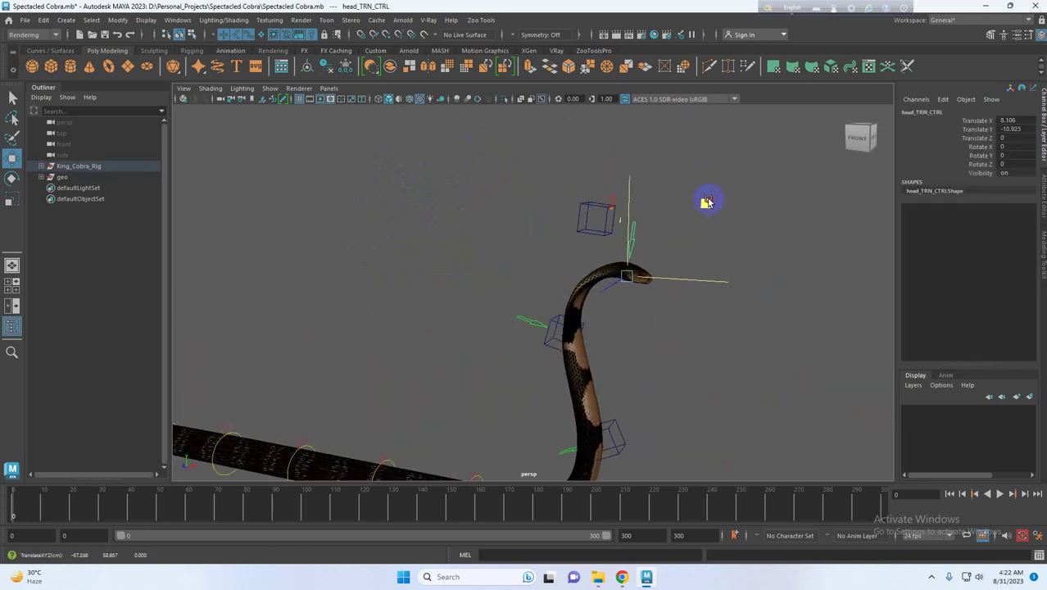
left_click_drag(709, 202, 701, 180)
key("ctrl+z")
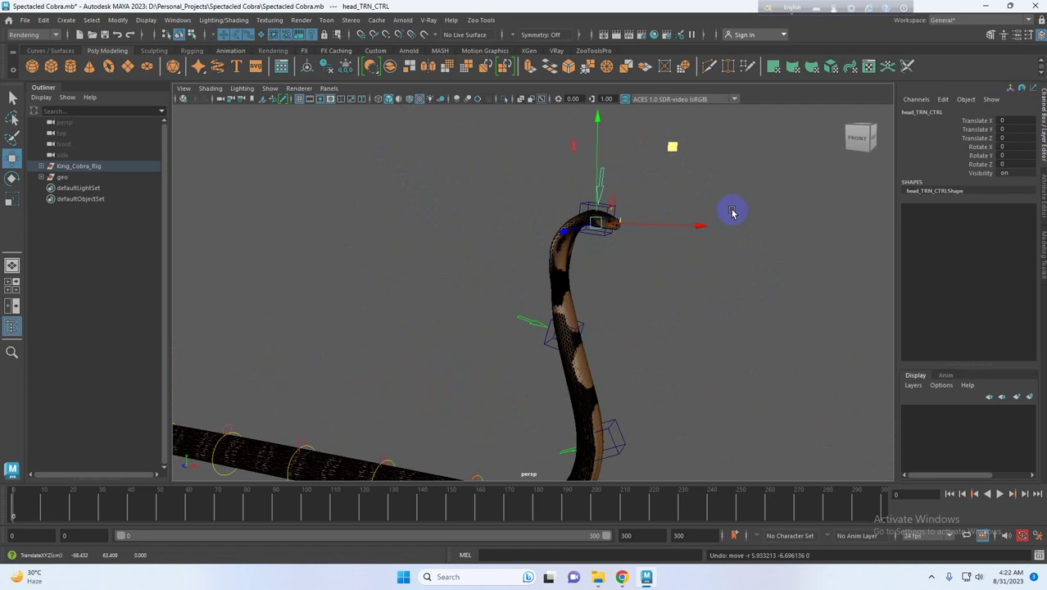
Try moving the box control around the cobra's head, and undo the move
left_click(732, 212)
left_click(585, 203)
left_click_drag(677, 147, 687, 159)
key("ctrl+z")
Try shifting the raised neck forward with the box control ctrl_2, undo the move and clear the selection
middle_click_drag(662, 423, 734, 268, "alt")
left_click(581, 385)
left_click(741, 406)
left_click(637, 377)
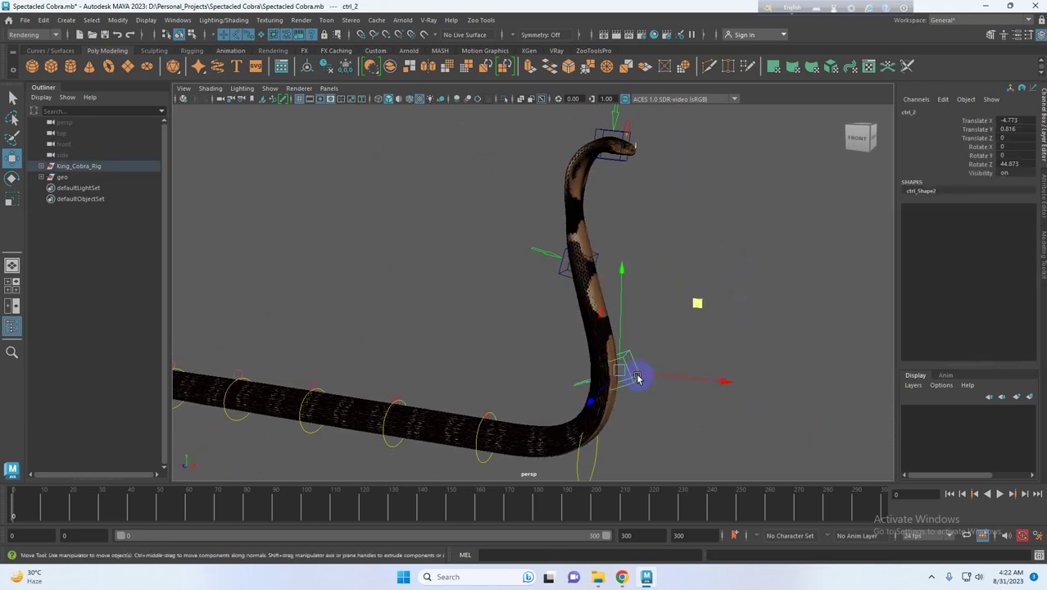
left_click_drag(703, 303, 732, 301)
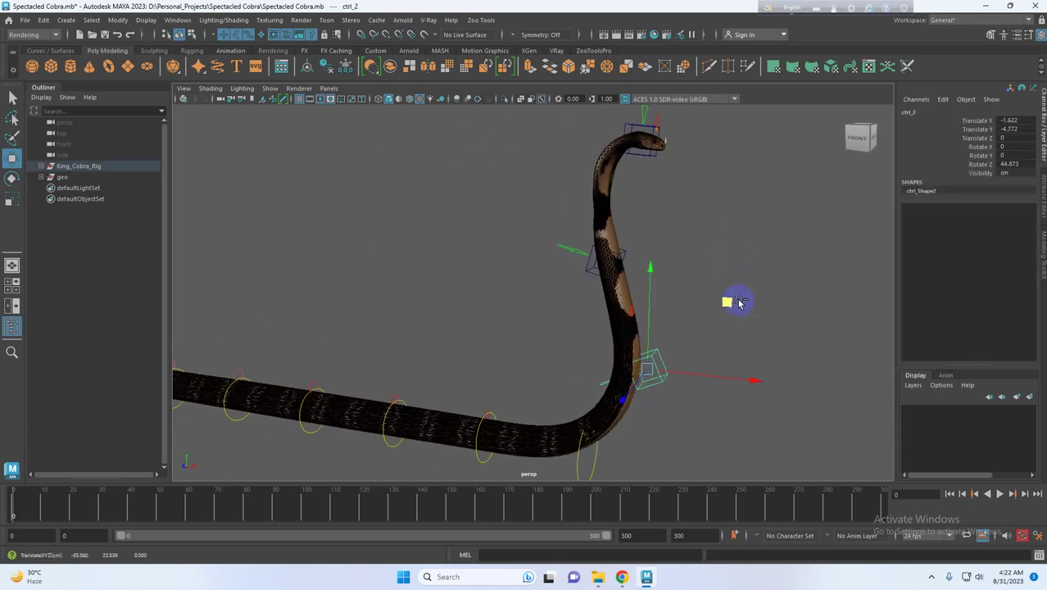
key("ctrl+z")
left_click(708, 273)
Open the cobra's mouth wide by raising the mouth control mouth_ctrl in Y
middle_click_drag(707, 273, 694, 444, "alt")
scroll(694, 444, "up", 2)
left_click_drag(693, 444, 605, 364, "alt")
scroll(644, 343, "up", 7)
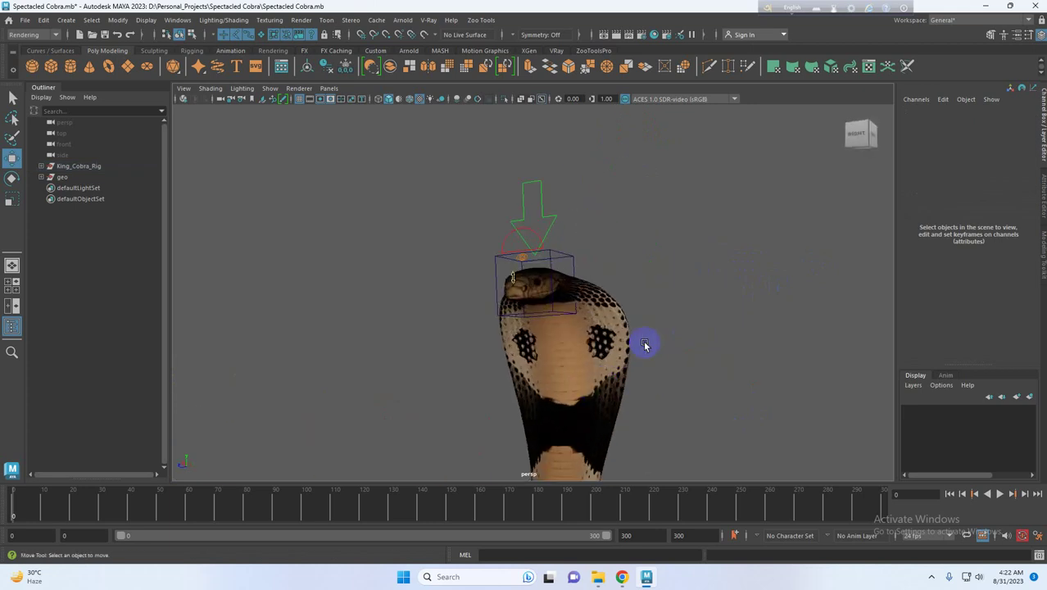
left_click(471, 233)
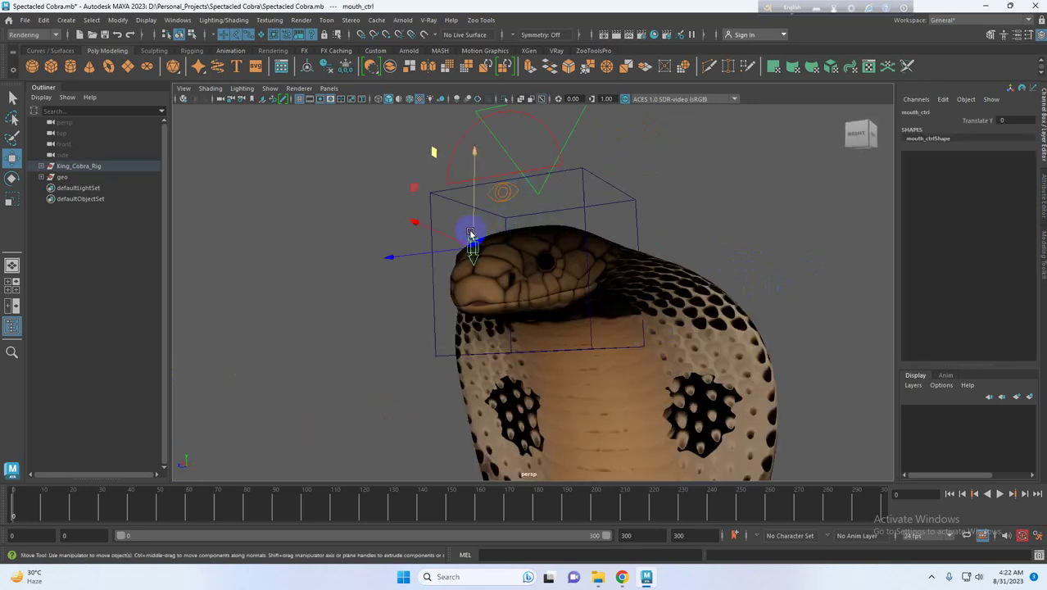
left_click_drag(634, 291, 635, 297, "alt")
middle_click_drag(636, 296, 581, 229, "alt")
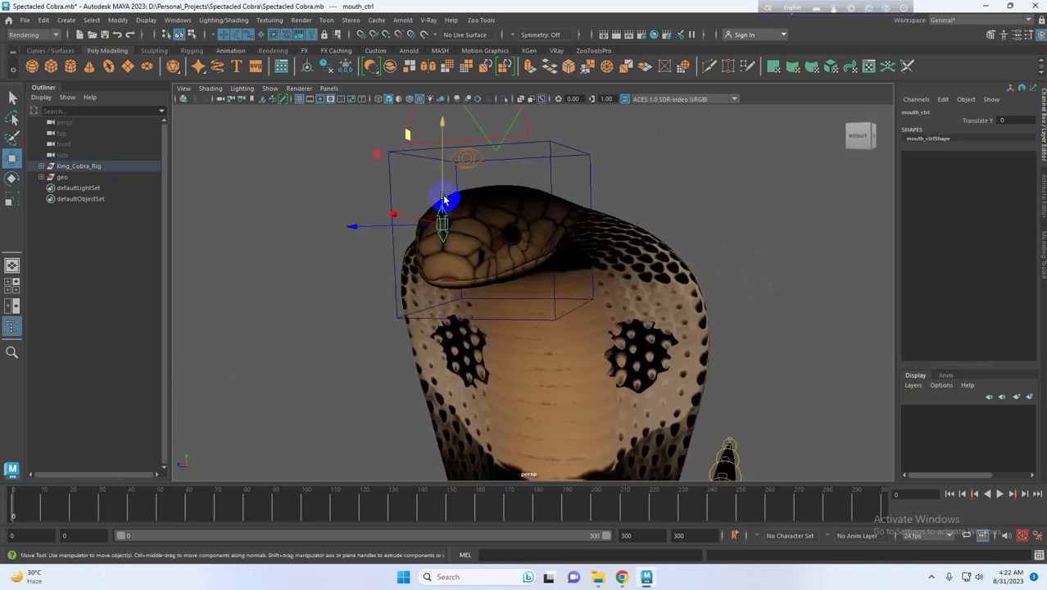
left_click_drag(443, 200, 435, 111)
middle_click_drag(535, 166, 493, 212, "alt")
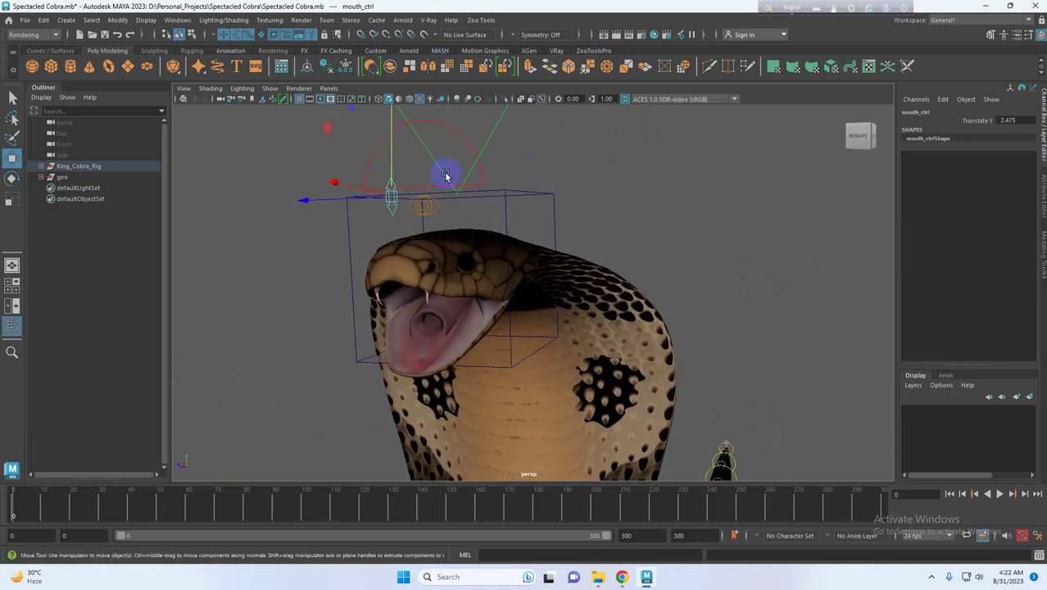
left_click_drag(389, 155, 393, 107)
Test the eye movement with eyes_ctrl and leave the control at about -0.35 in Y
left_click(430, 206)
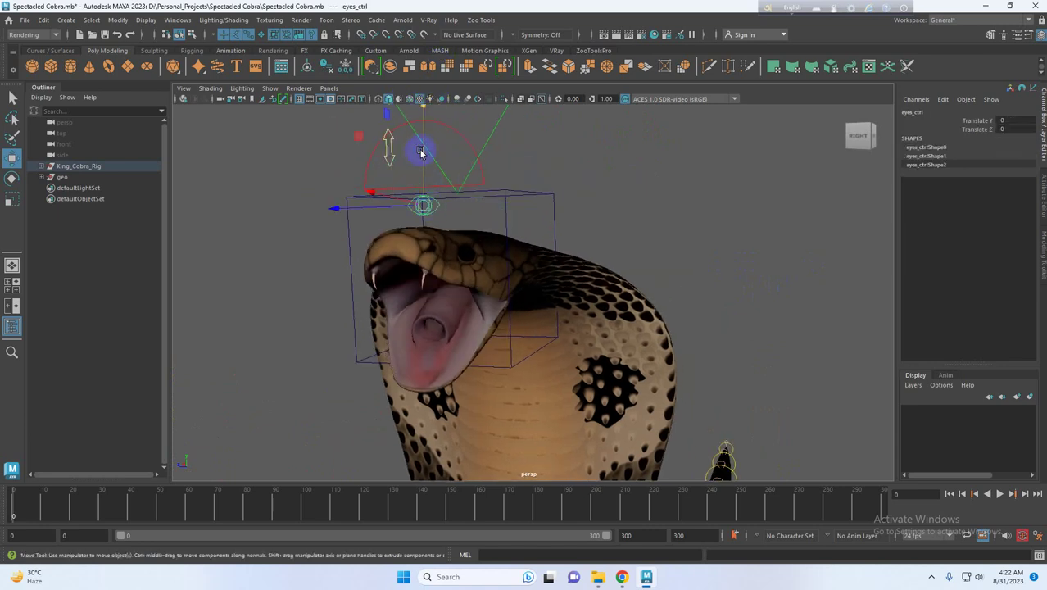
middle_click_drag(436, 190, 496, 297, "alt")
scroll(496, 297, "up", 7)
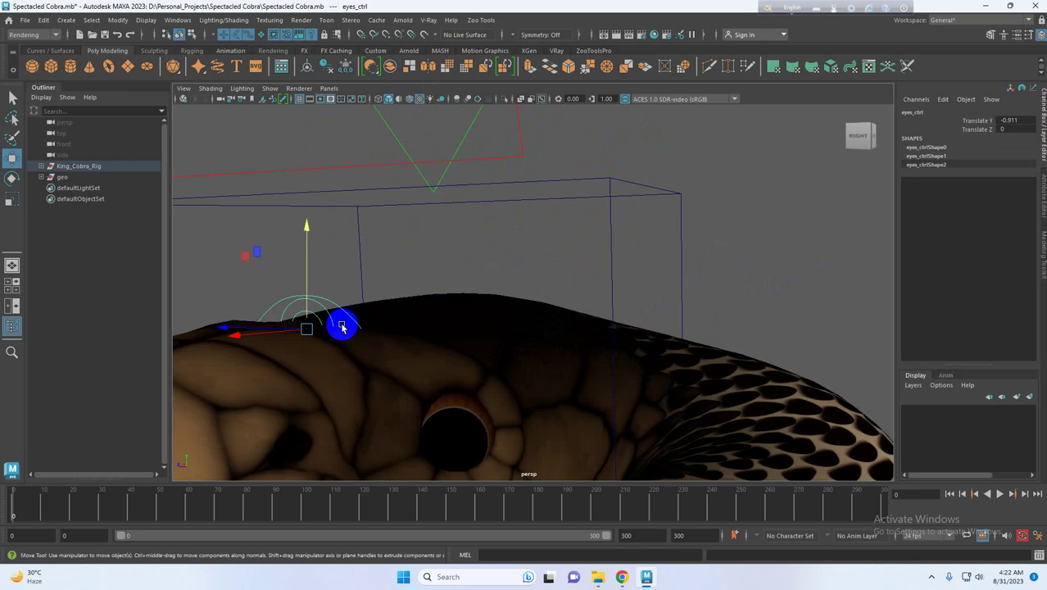
left_click_drag(343, 328, 349, 283)
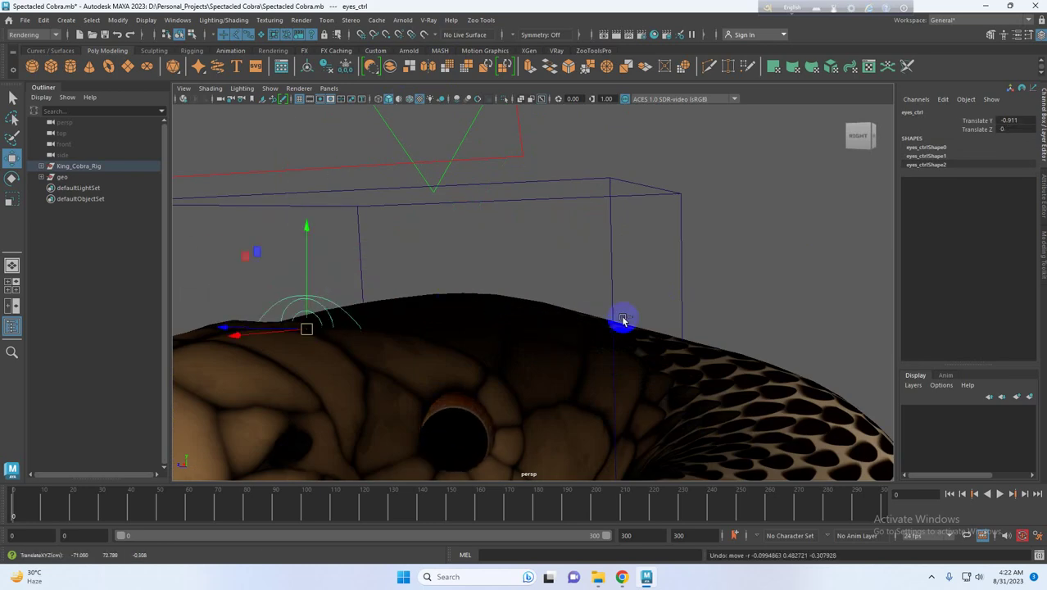
scroll(623, 319, "down", 7)
left_click(603, 237)
left_click(469, 258)
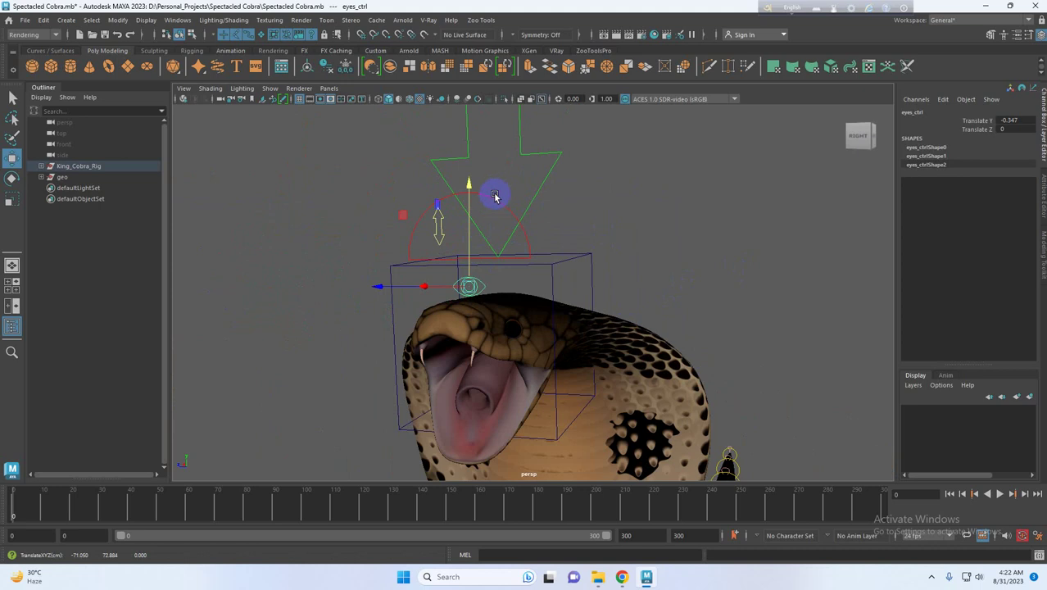
Extend and curl the cobra's tongue by setting Toungue Open to 10 and Toungue Hiss to 16.2 on master_head
left_click(495, 196)
left_click(490, 207)
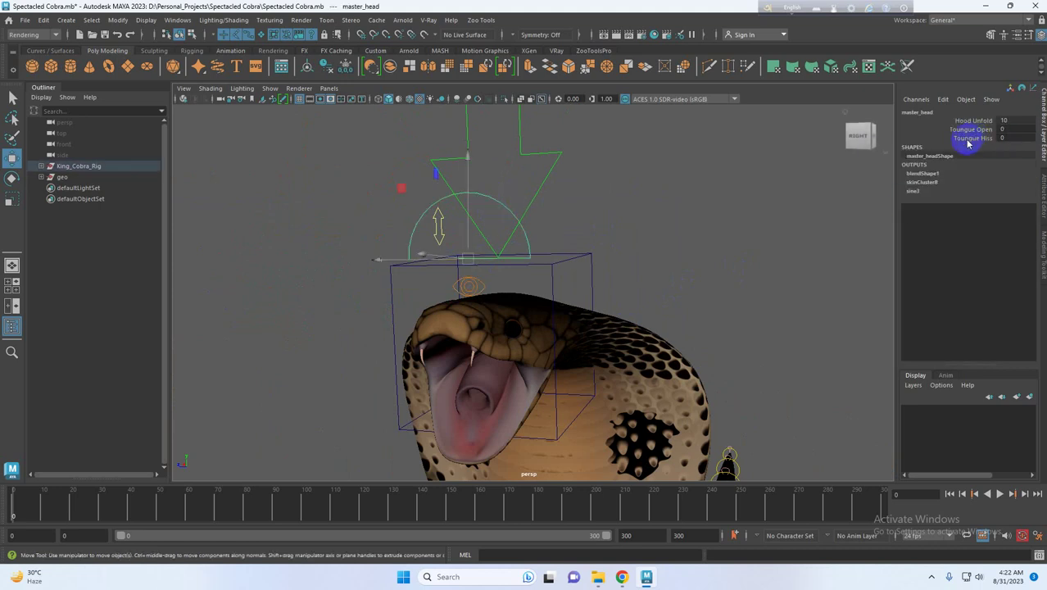
middle_click_drag(565, 435, 582, 360, "alt")
scroll(582, 359, "up", 3)
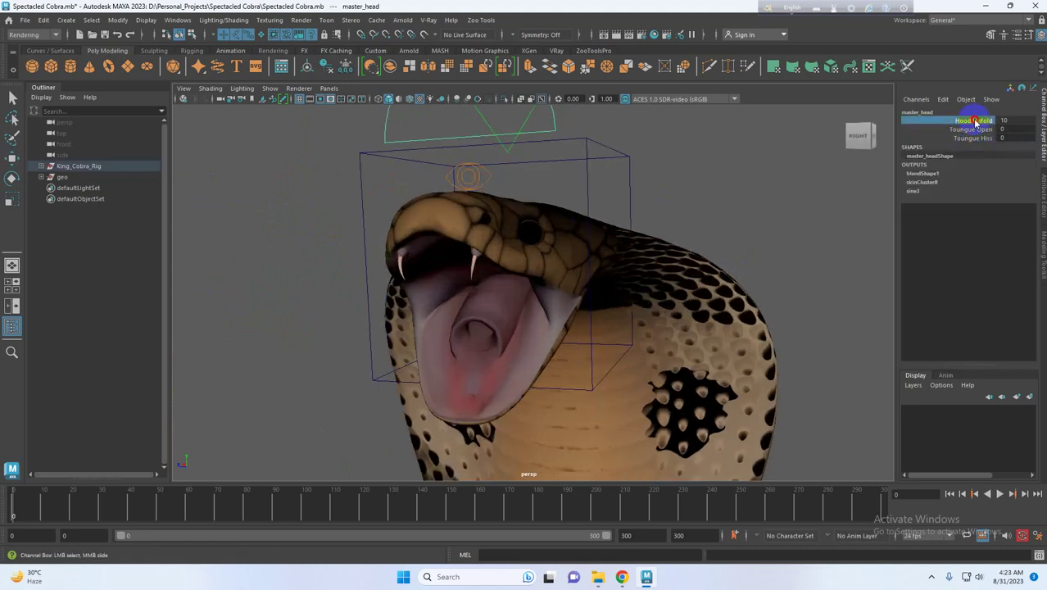
middle_click_drag(842, 271, 851, 223)
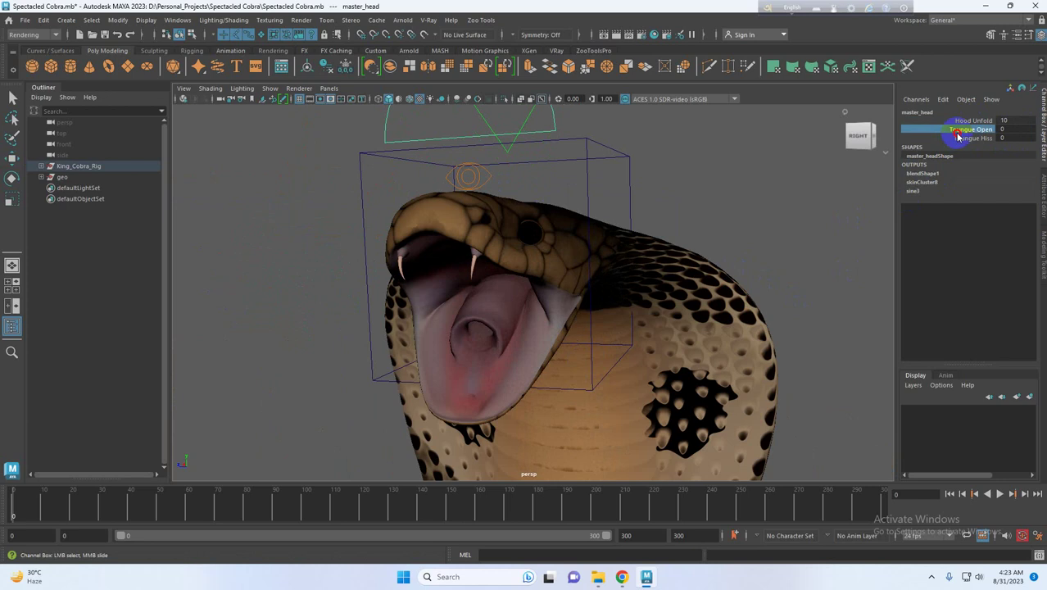
left_click_drag(678, 335, 659, 339, "alt")
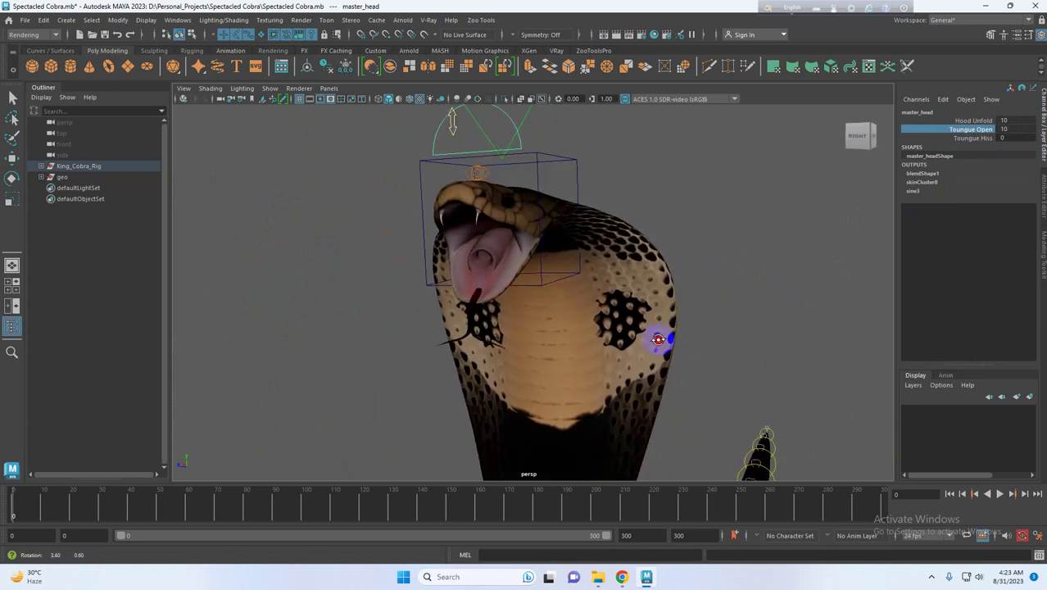
scroll(518, 368, "up", 5)
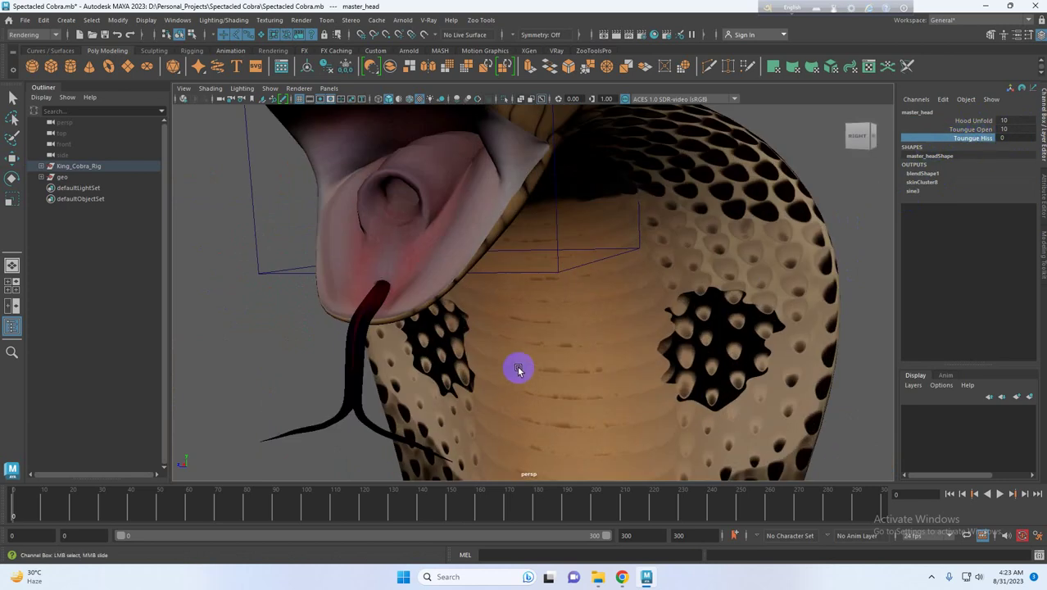
middle_click_drag(519, 367, 606, 358)
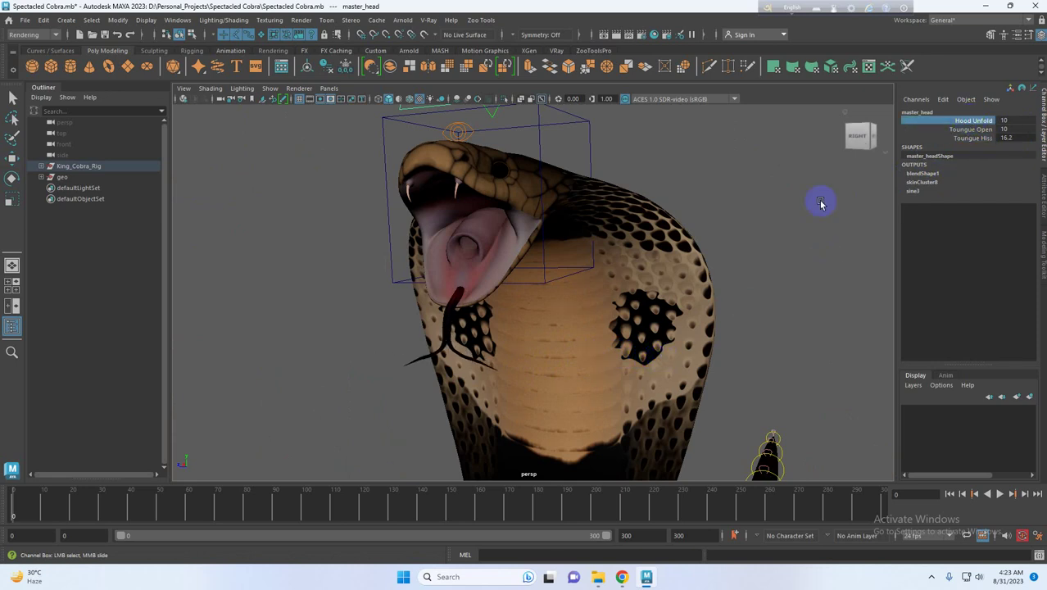
Close the cobra's mouth by lowering mouth_ctrl to 0 in Y
scroll(498, 186, "down", 5)
left_click(484, 194)
key("w")
scroll(495, 202, "up", 5)
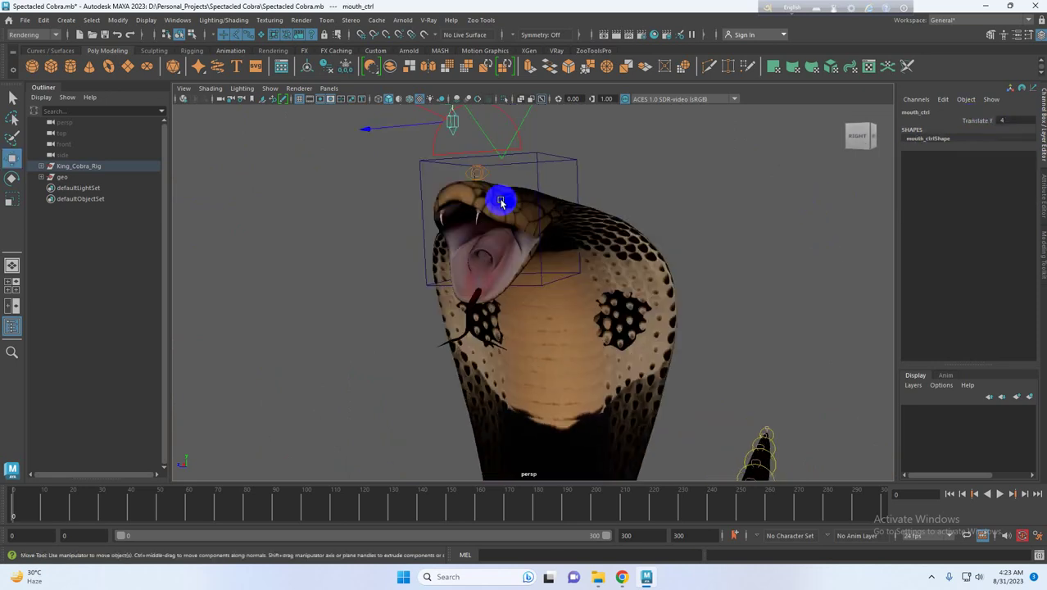
middle_click_drag(500, 203, 493, 227, "alt")
left_click_drag(449, 129, 441, 213)
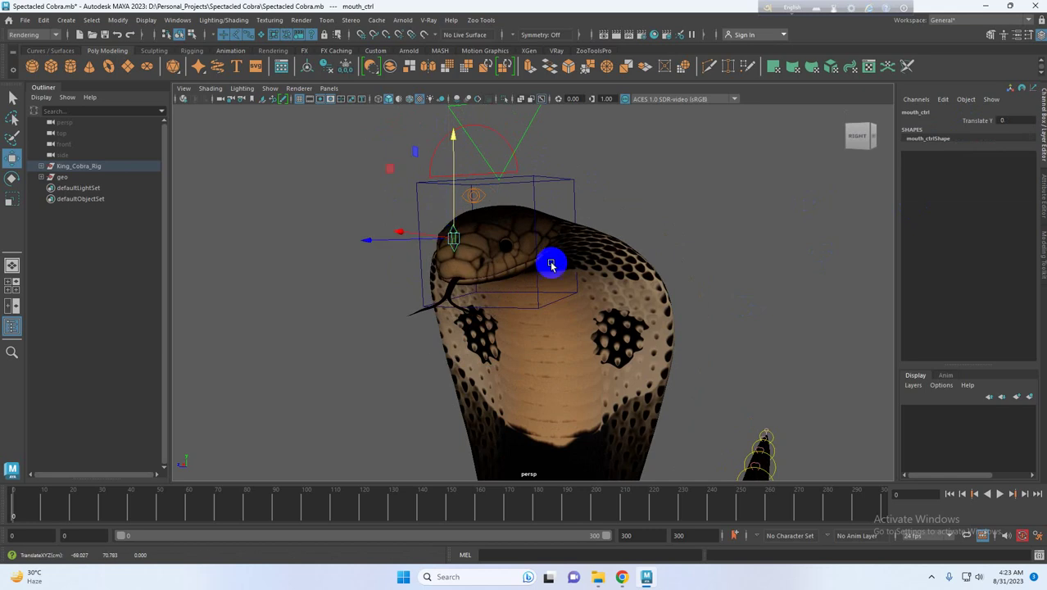
Retract the tongue by resetting Toungue Open and Toungue Hiss to 0 on master_head
left_click_drag(490, 140, 489, 143)
left_click(980, 137)
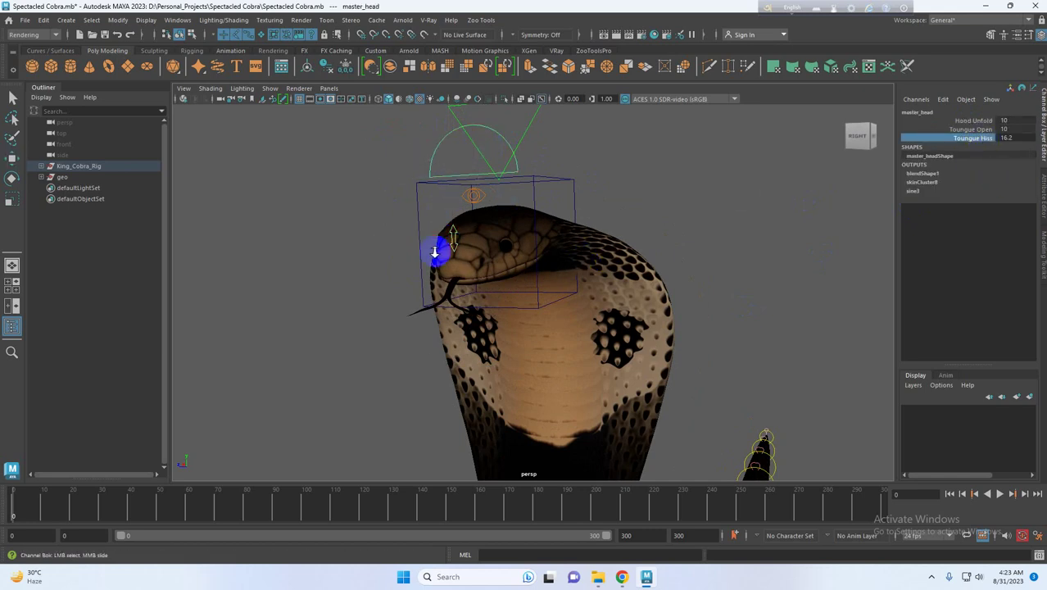
scroll(434, 250, "up", 4)
middle_click_drag(521, 262, 552, 262)
scroll(669, 306, "down", 4)
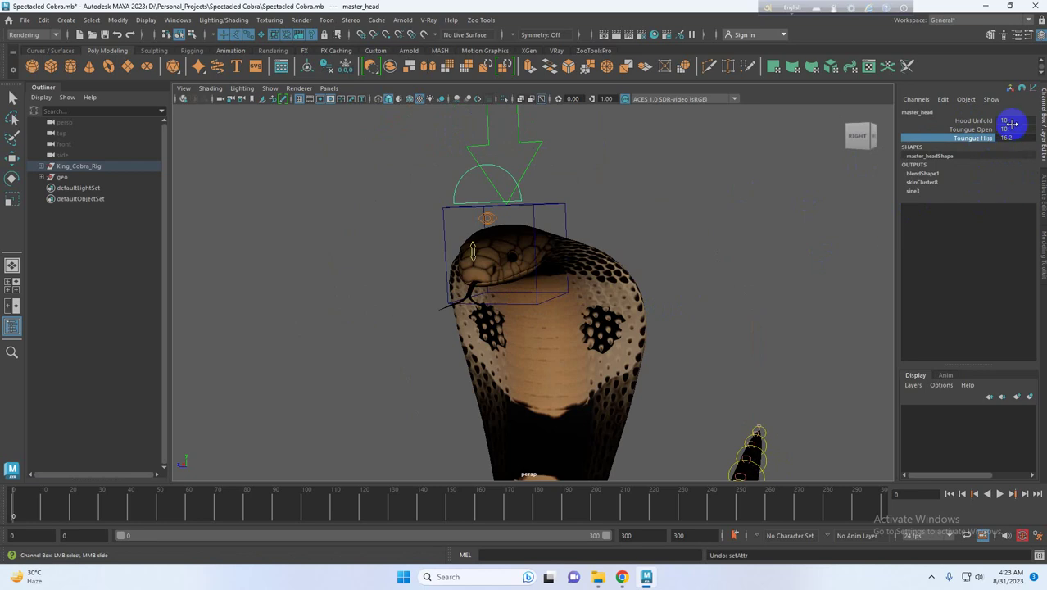
type("0")
key("Return")
Test the Hood Unfold attribute on master_head, leave it at 10 and clear the selection
left_click(971, 121)
middle_click_drag(671, 327, 742, 329)
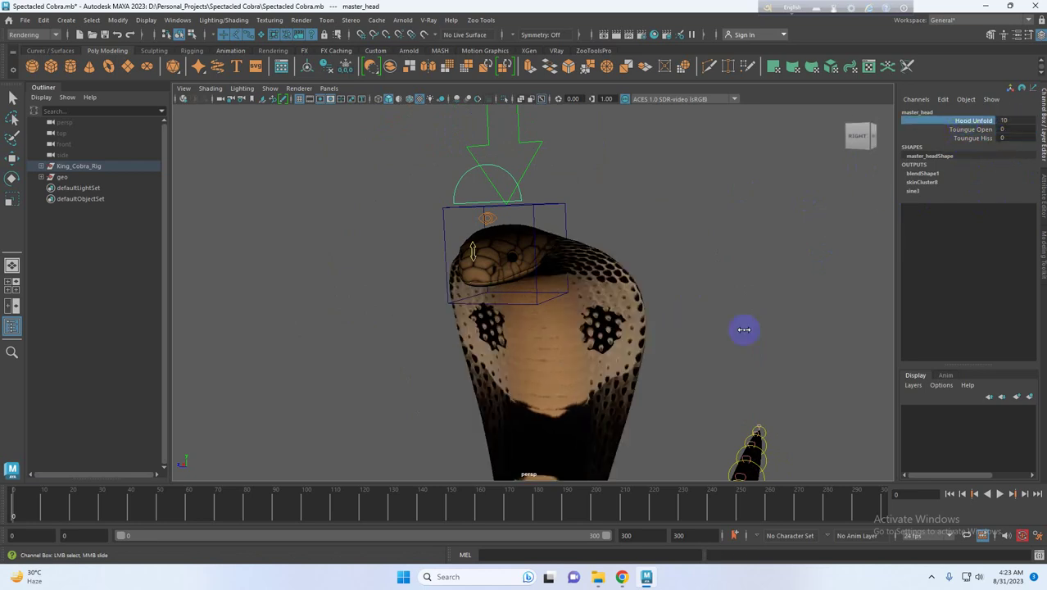
left_click(737, 281)
Open the cobra's mouth again with mouth_ctrl and leave the control at about 3.3 in Y
left_click(472, 250)
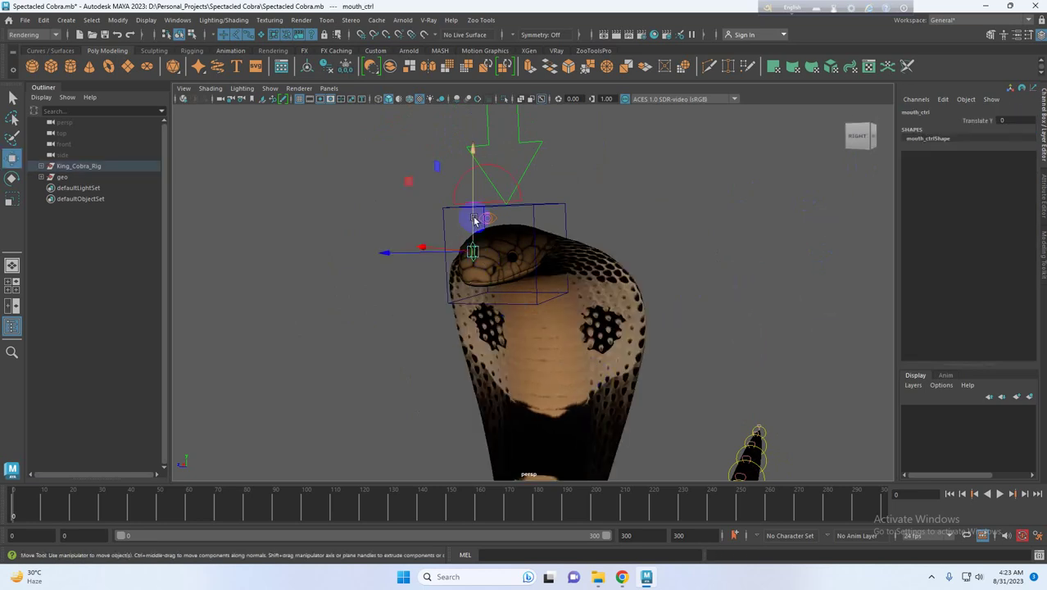
left_click_drag(474, 222, 469, 145)
right_click_drag(503, 286, 551, 357, "alt")
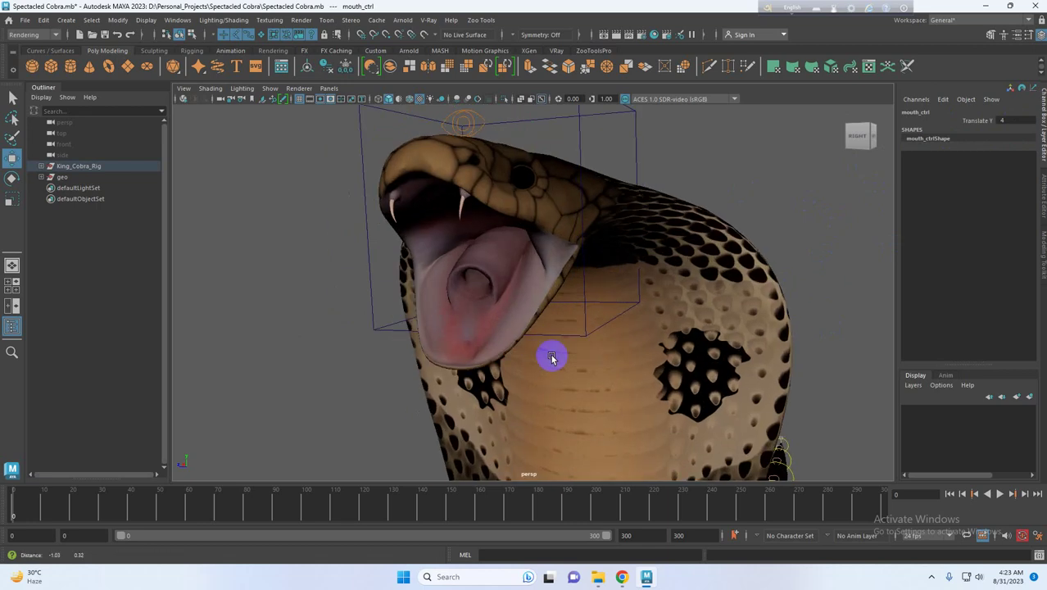
left_click_drag(552, 358, 486, 359, "alt")
middle_click_drag(486, 360, 522, 380, "alt")
left_click_drag(408, 152, 437, 236, "alt")
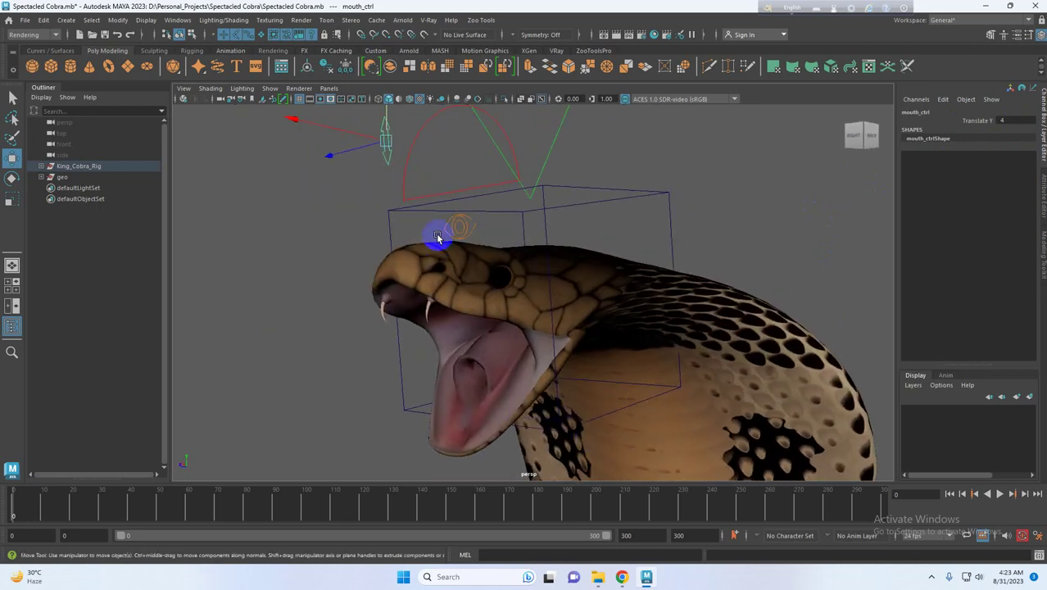
left_click_drag(383, 113, 437, 170)
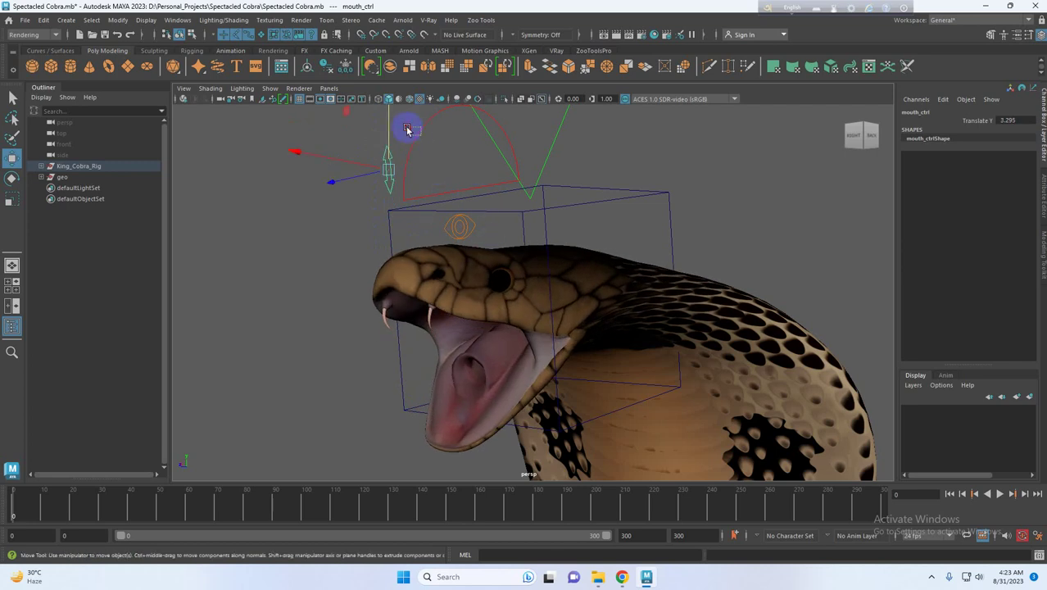
Extend the tongue out of the open mouth by setting Toungue Open to 10 on master_head
left_click_drag(407, 129, 406, 129)
left_click(987, 130)
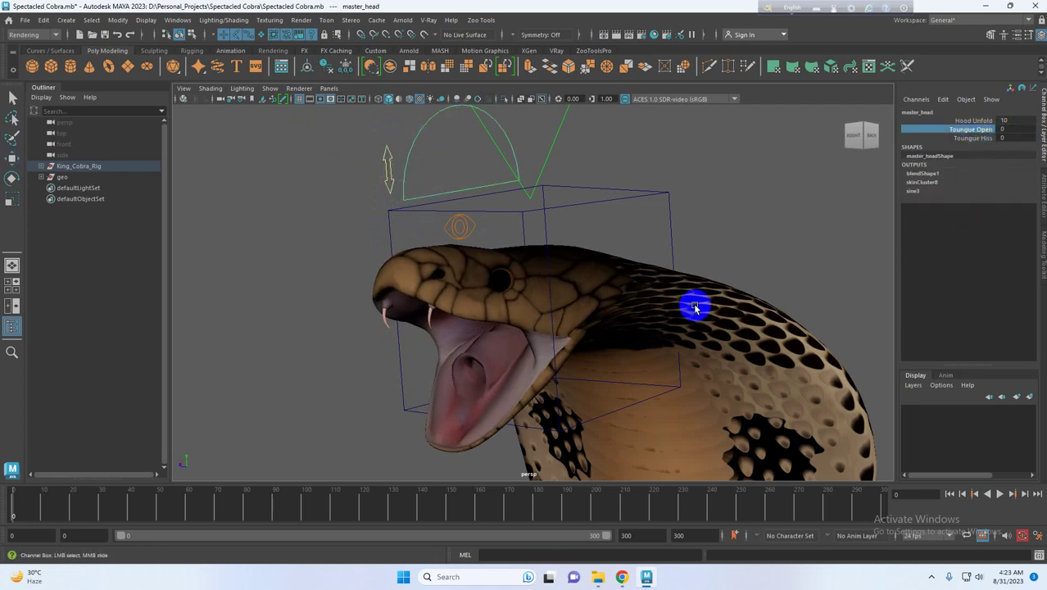
left_click_drag(575, 394, 651, 339, "alt")
right_click_drag(652, 339, 693, 373, "alt")
left_click_drag(694, 374, 646, 342, "alt")
right_click_drag(667, 346, 678, 348, "alt")
middle_click_drag(678, 348, 767, 373)
right_click_drag(768, 372, 689, 383, "alt")
left_click_drag(688, 382, 635, 369, "alt")
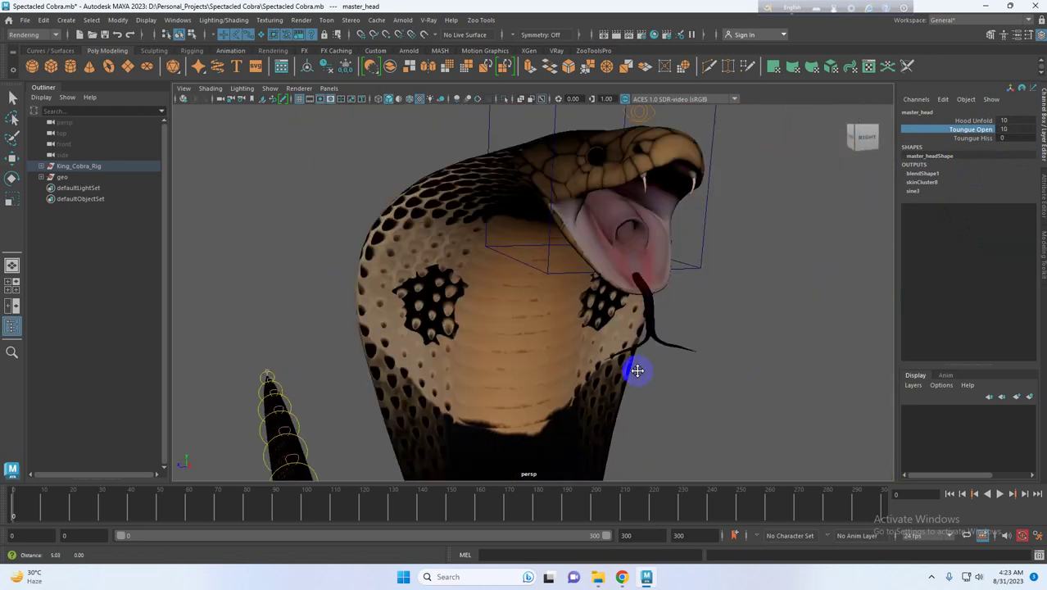
Retract the tongue into the mouth by bringing Toungue Open down to 0 and clear the selection
right_click_drag(635, 369, 705, 346, "alt")
left_click_drag(705, 345, 673, 353, "alt")
middle_click_drag(673, 352, 705, 367)
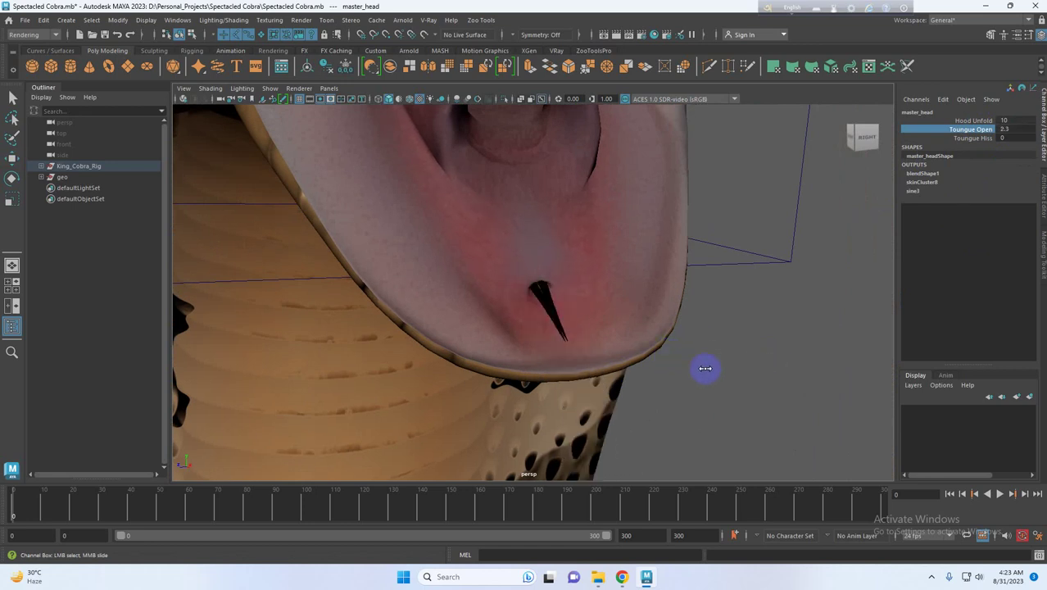
scroll(669, 369, "down", 10)
left_click_drag(669, 371, 591, 354, "alt")
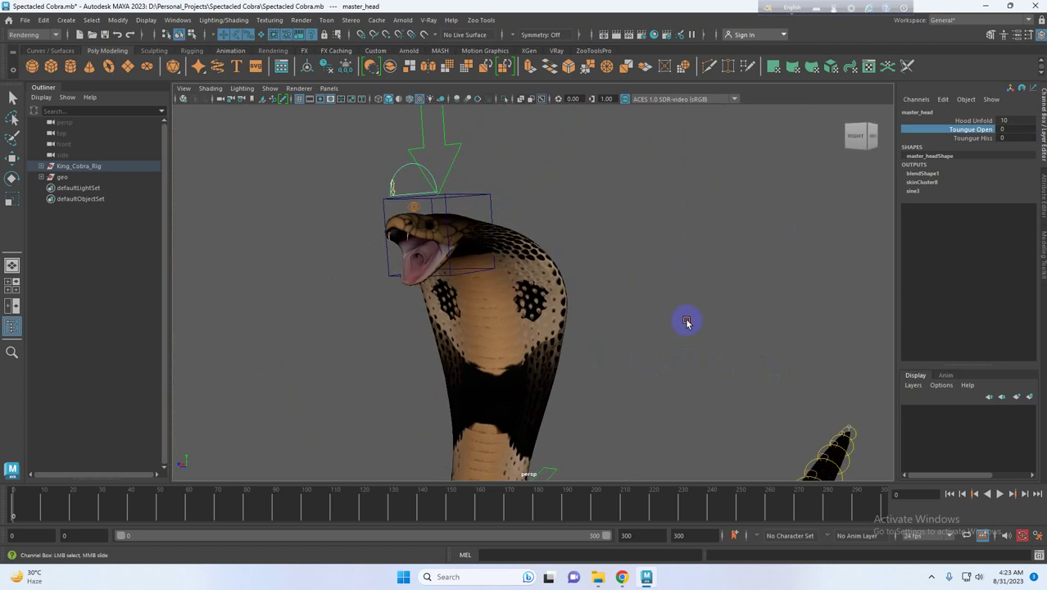
left_click(685, 323)
left_click(401, 176)
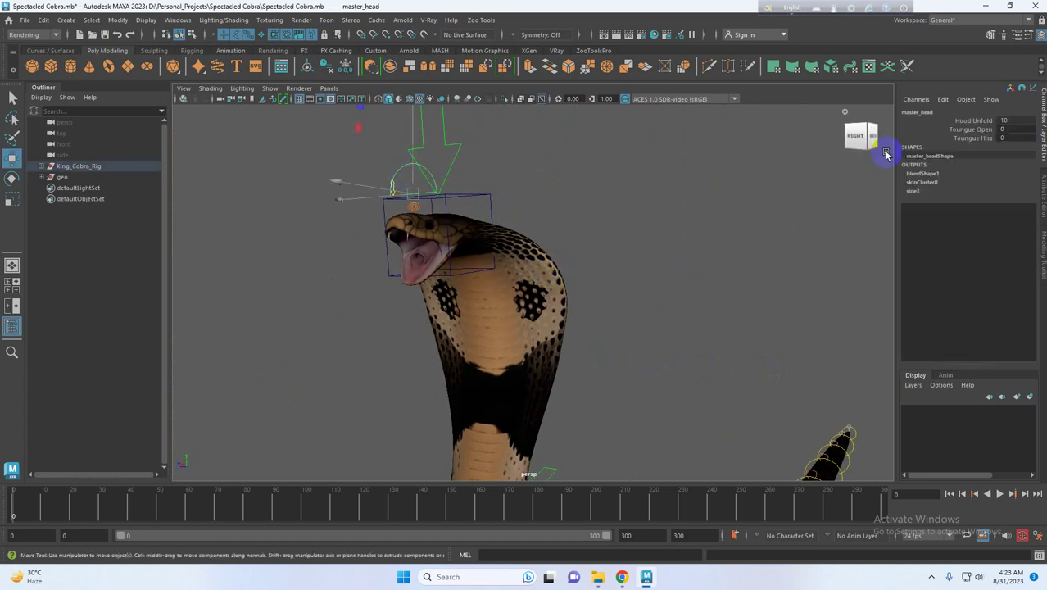
left_click(970, 122)
scroll(626, 320, "down", 5)
left_click(690, 284)
scroll(642, 383, "down", 5)
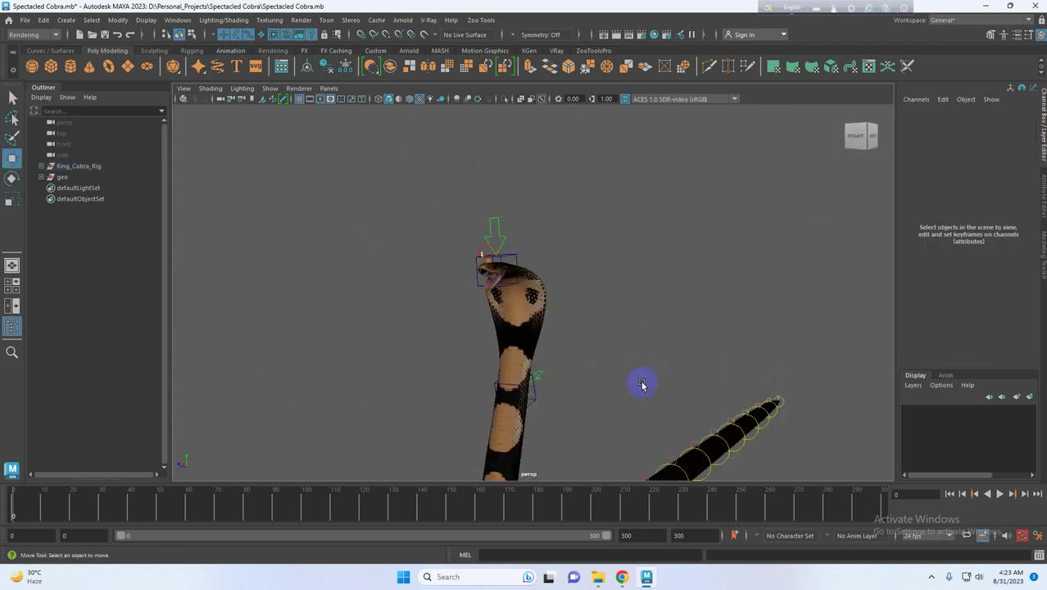
Bend the body around behind the raised neck by rotating fk_ctrl_4 and the neighbouring FK ring controls
middle_click_drag(642, 384, 632, 325, "alt")
left_click_drag(632, 326, 513, 410, "alt")
left_click(519, 400)
left_click_drag(584, 416, 326, 405, "alt")
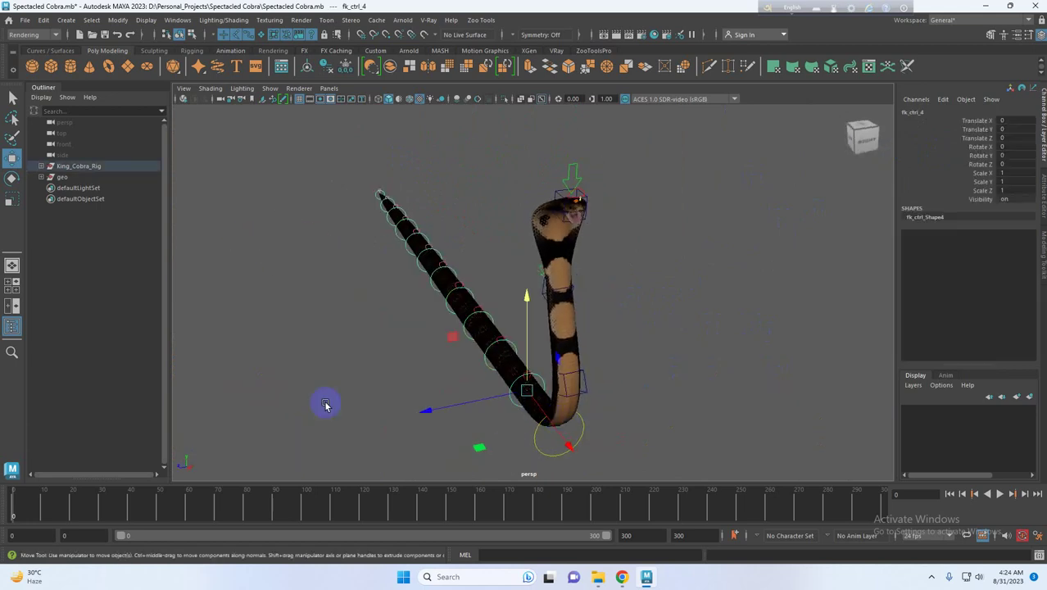
left_click(11, 185)
left_click_drag(602, 427, 556, 430)
left_click(513, 374)
left_click_drag(512, 373, 441, 359, "alt")
left_click(508, 323)
left_click(708, 388)
left_click_drag(707, 388, 578, 408, "alt")
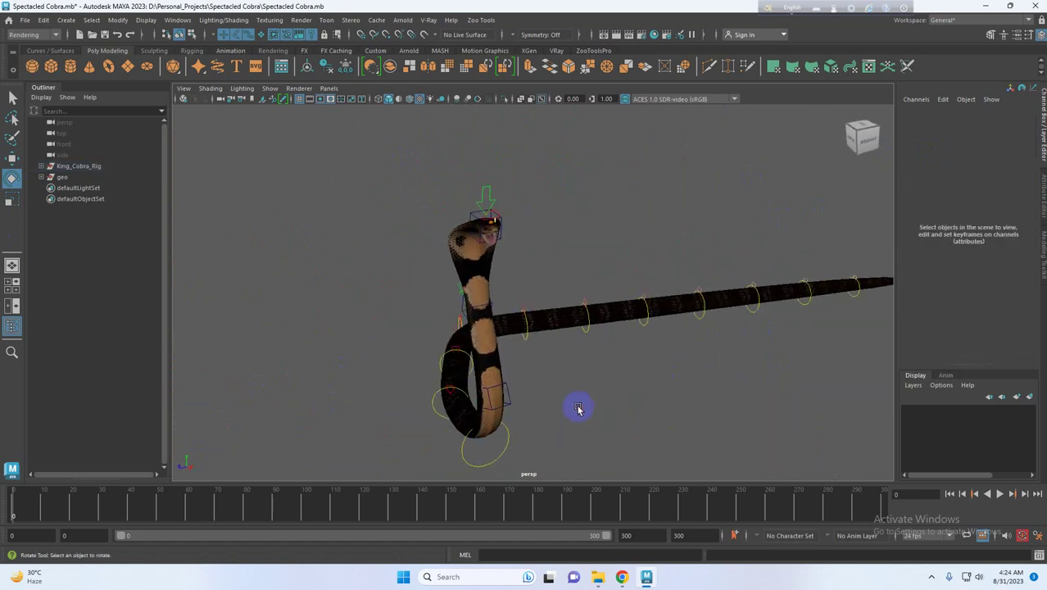
Coil the rest of the body into a loop by rotating FK ring controls along the mid-body and tail
left_click(588, 328)
left_click_drag(664, 357, 540, 360)
left_click(793, 331)
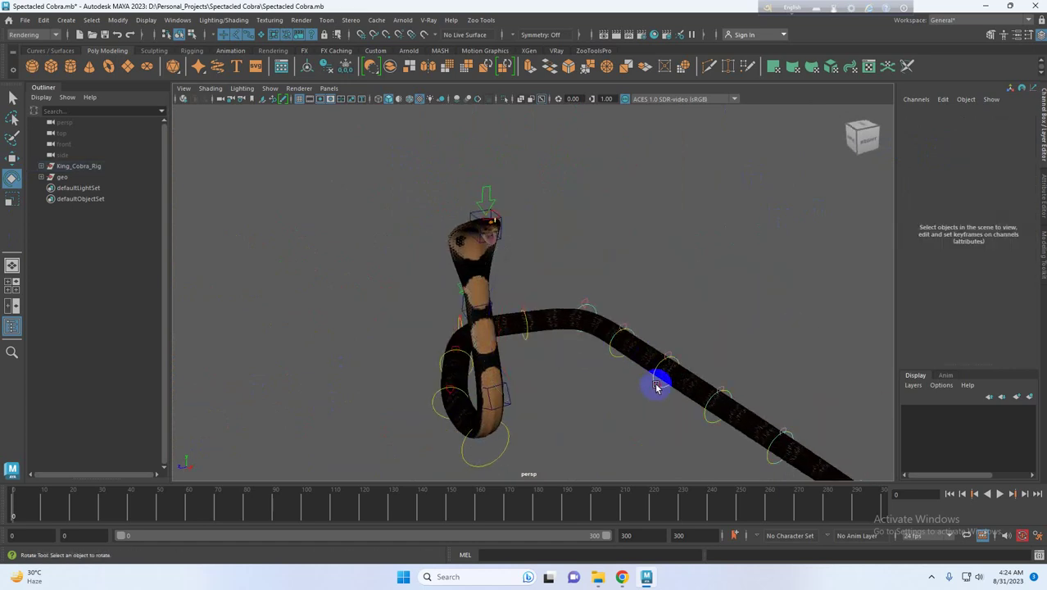
left_click(657, 385)
left_click_drag(732, 418, 517, 437)
left_click(538, 420)
left_click(532, 414)
left_click(788, 313)
Examine the coiled cobra pose from the front, side and back, including the body loop and the hood
scroll(737, 360, "up", 3)
left_click_drag(635, 401, 703, 409, "alt")
middle_click_drag(569, 452, 617, 397, "alt")
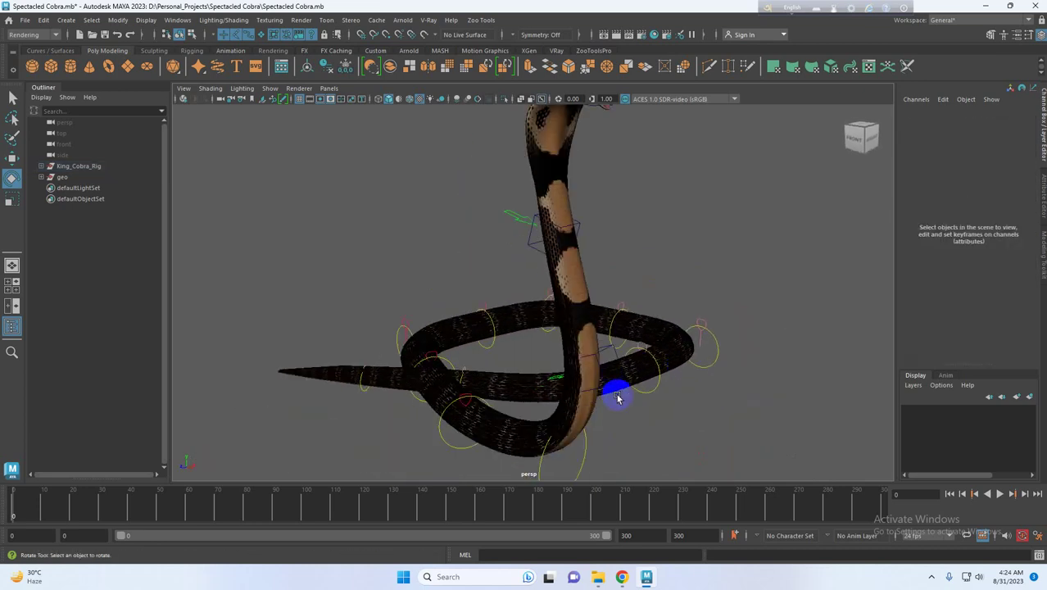
scroll(616, 397, "up", 2)
middle_click_drag(733, 266, 705, 394, "alt")
scroll(703, 392, "up", 4)
left_click_drag(704, 393, 673, 361, "alt")
middle_click_drag(674, 360, 717, 413, "alt")
left_click_drag(721, 414, 817, 402, "alt")
scroll(817, 402, "down", 2)
middle_click_drag(818, 402, 685, 334, "alt")
scroll(696, 385, "down", 5)
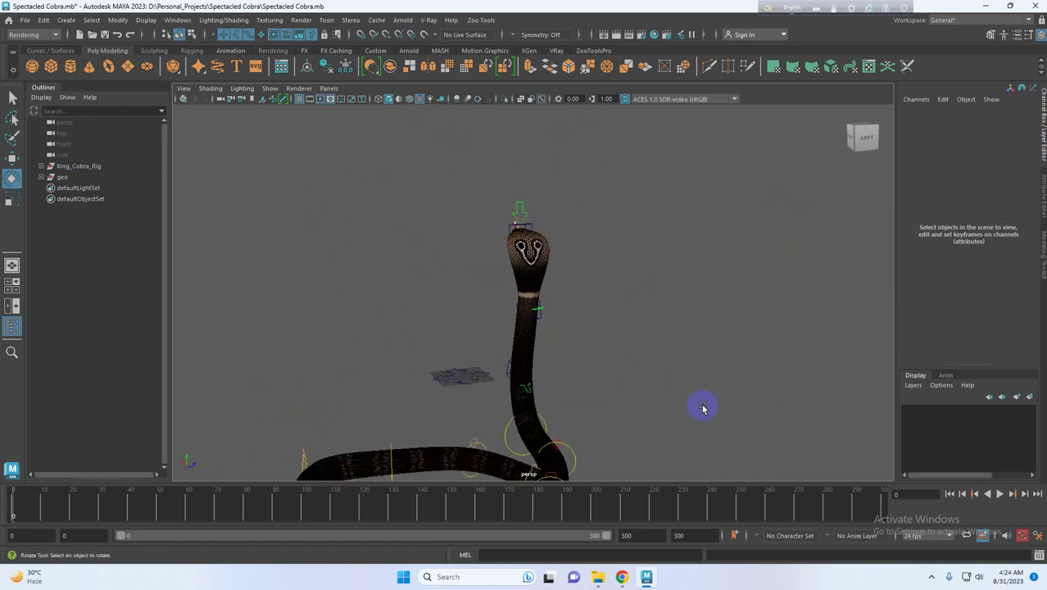
left_click_drag(702, 407, 951, 363, "alt")
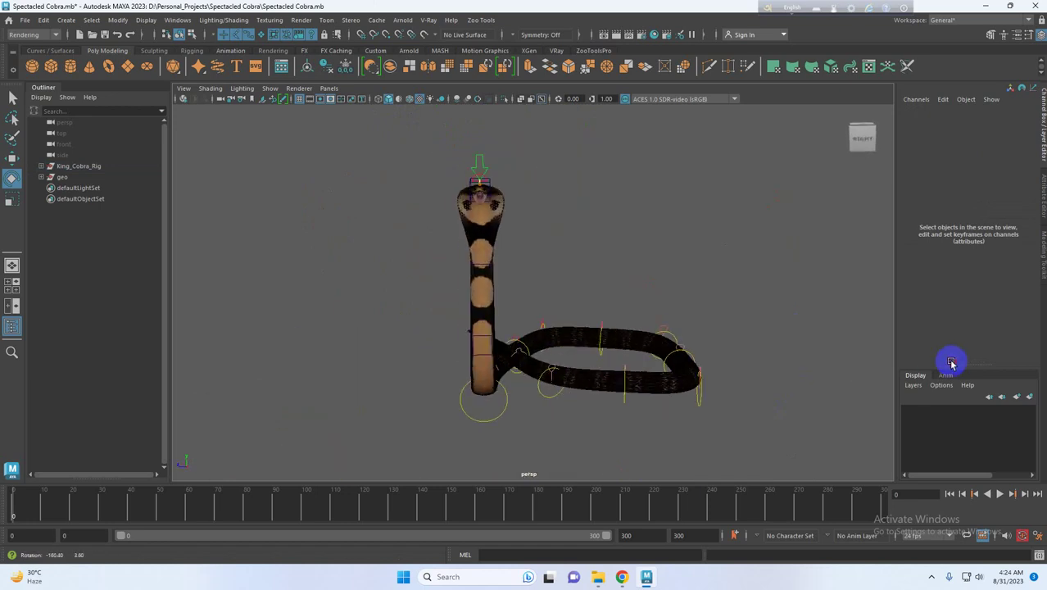
left_click_drag(547, 293, 672, 325, "alt")
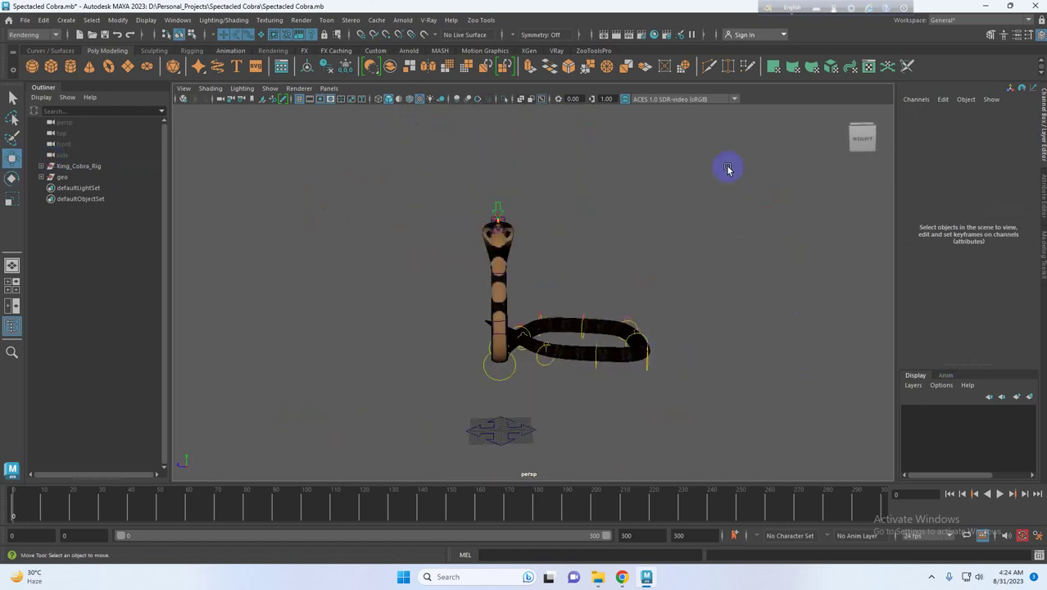
Select all the cobra's body controls and reset their translate and rotate values to 0
left_click_drag(727, 169, 352, 383)
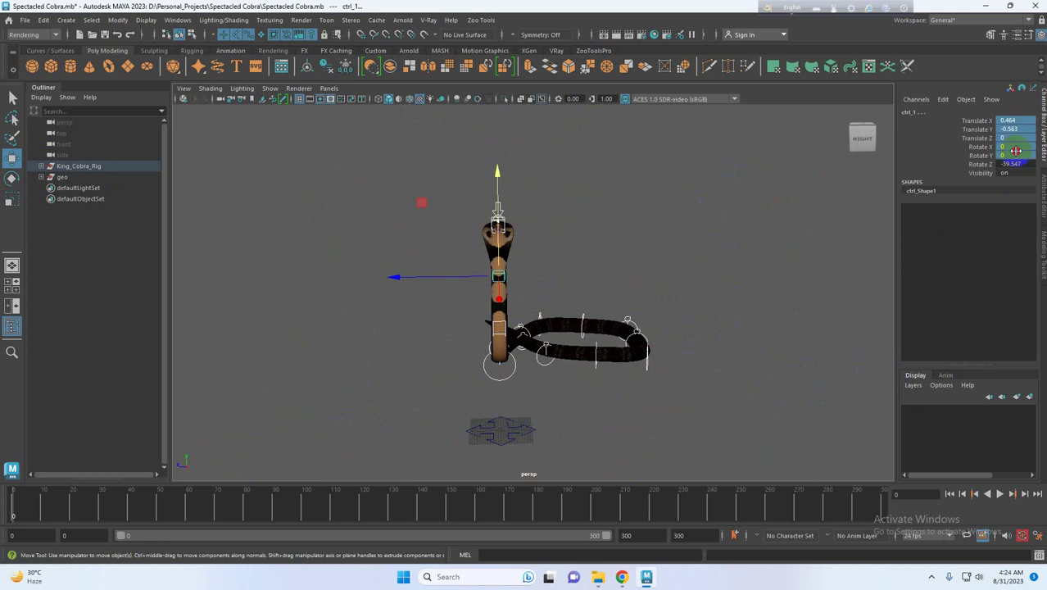
type("0")
key("Return")
left_click(691, 358)
Fold the cobra's hood by lowering Hood Unfold to 0 on master_head, then clear the selection
scroll(600, 425, "up", 8)
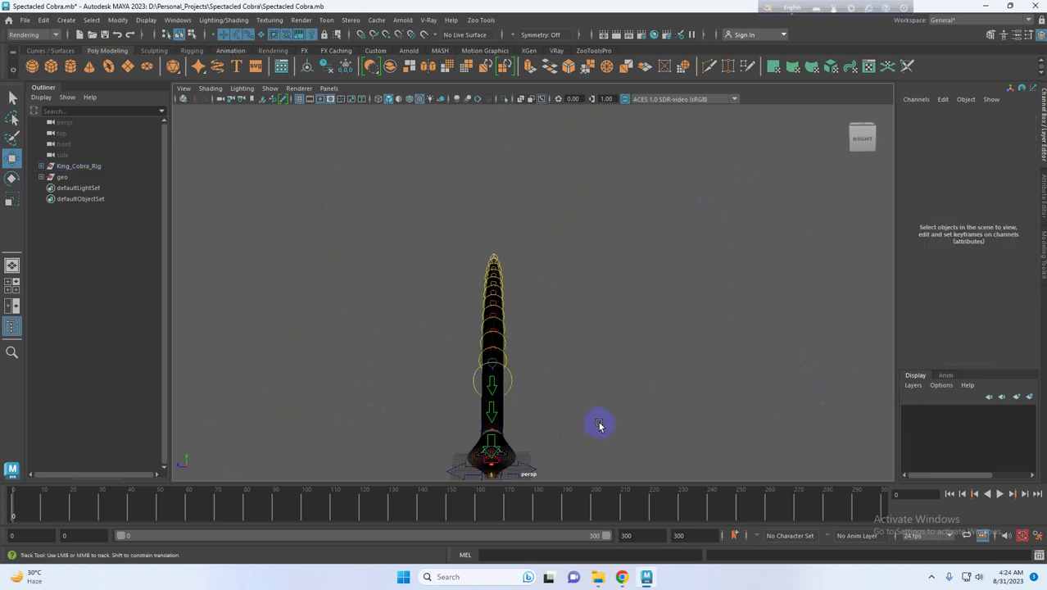
left_click_drag(598, 398, 647, 343, "alt")
middle_click_drag(703, 316, 657, 354, "alt")
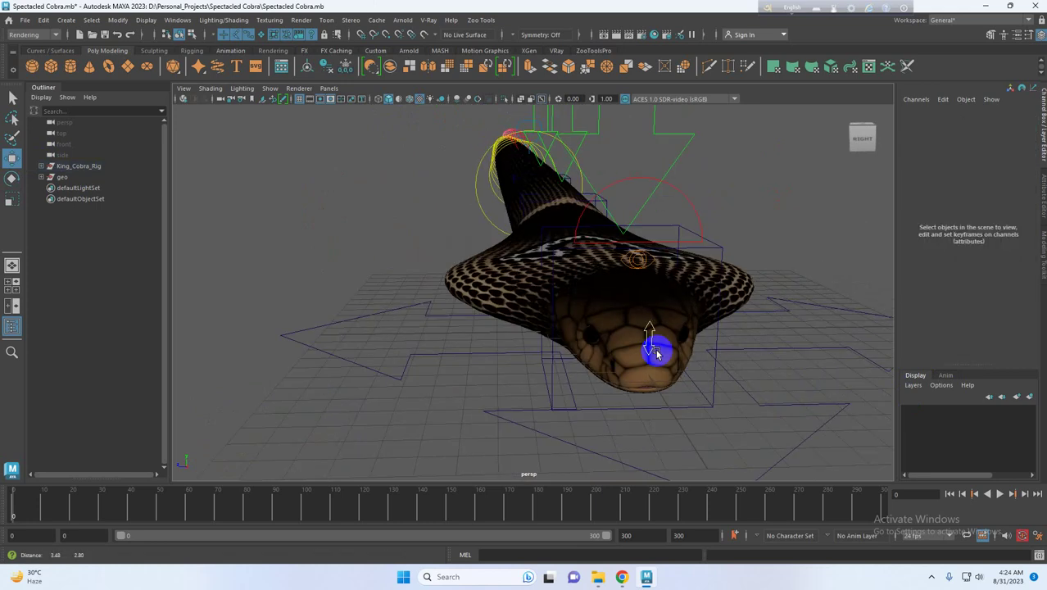
left_click(694, 202)
left_click(981, 121)
middle_click_drag(784, 253, 602, 288)
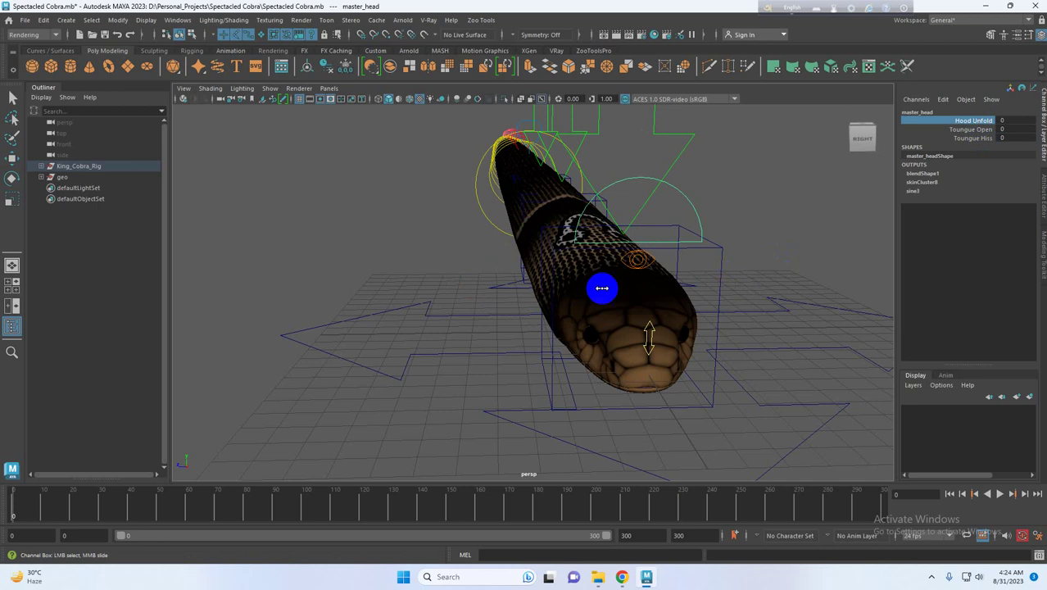
left_click(832, 227)
Extend the tongue from the closed mouth with Toungue Open at 10 and curl it with Toungue Hiss on master_head
right_click_drag(827, 237, 683, 389, "alt")
left_click_drag(682, 388, 770, 371, "alt")
right_click_drag(564, 425, 706, 373, "alt")
left_click_drag(706, 374, 572, 229, "alt")
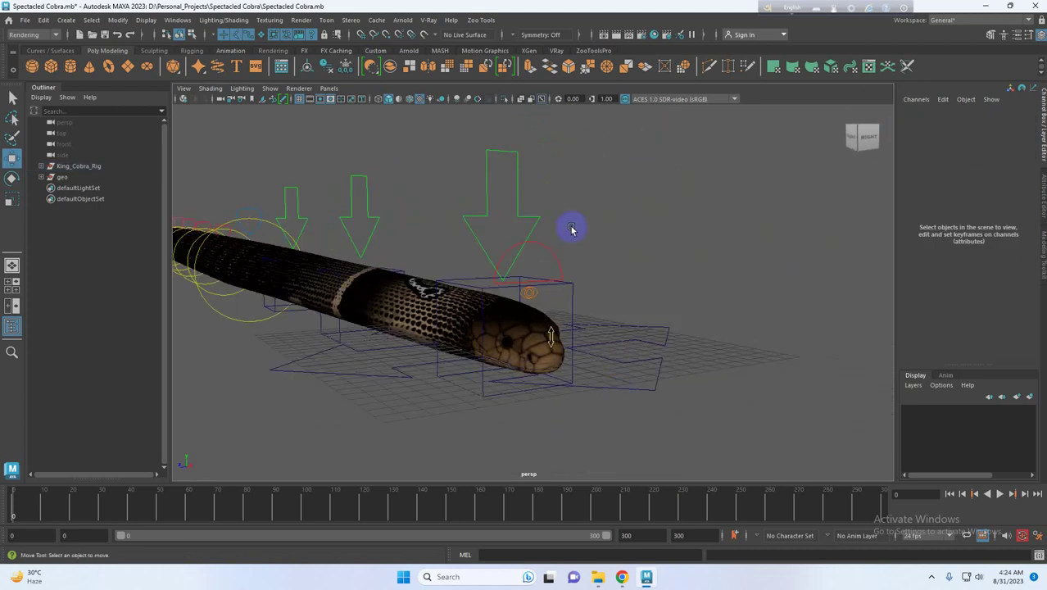
left_click(541, 257)
left_click(979, 130)
right_click_drag(500, 360, 612, 374, "alt")
middle_click_drag(615, 374, 613, 332, "alt")
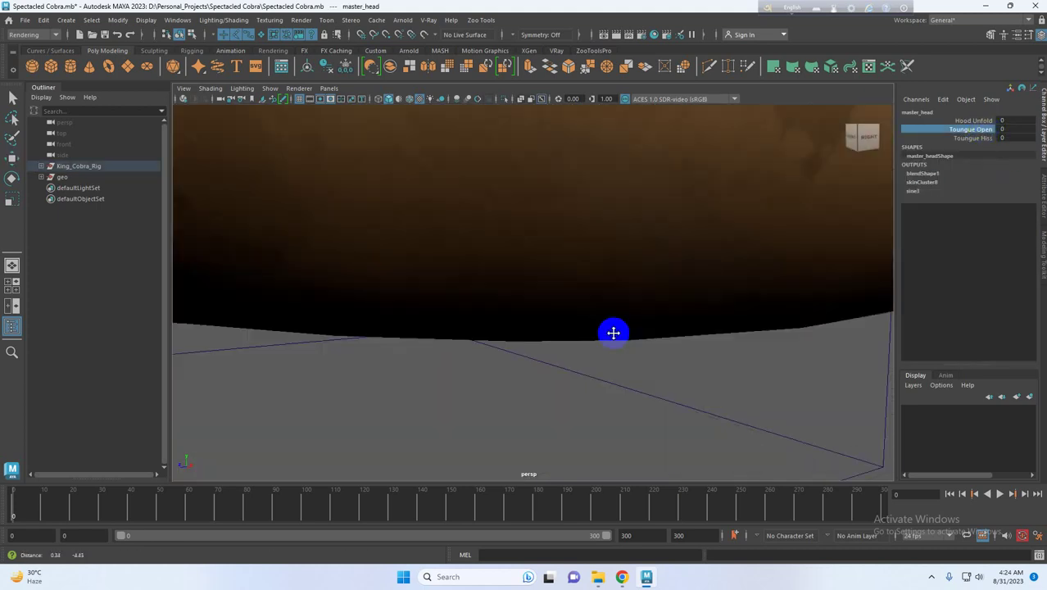
right_click_drag(681, 340, 614, 354, "alt")
middle_click_drag(613, 353, 643, 354)
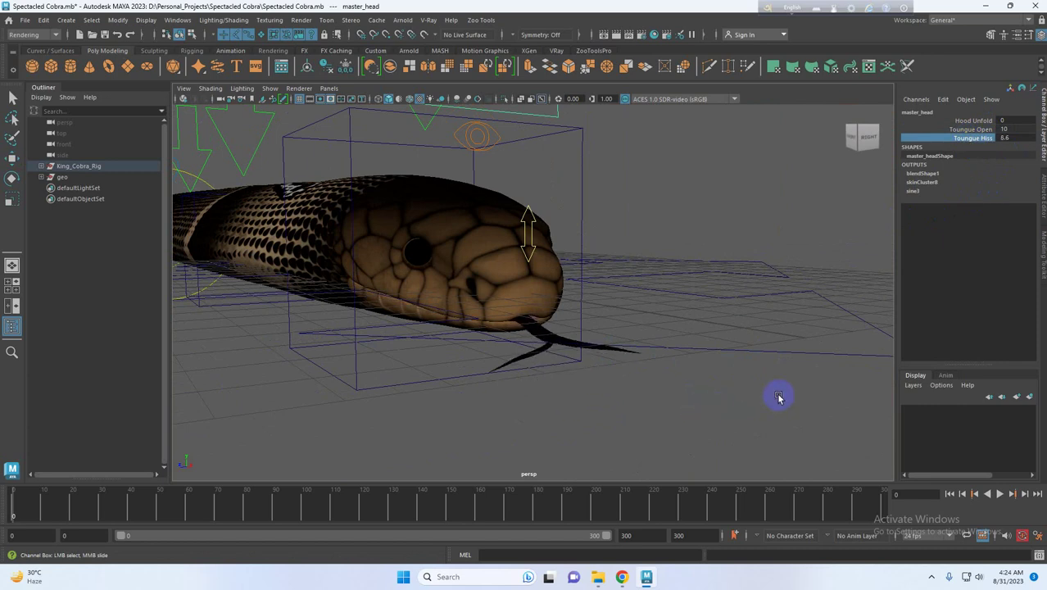
Reset Hood Unfold, Toungue Open and Toungue Hiss on master_head to 0
left_click_drag(1006, 114, 1013, 142)
type("0")
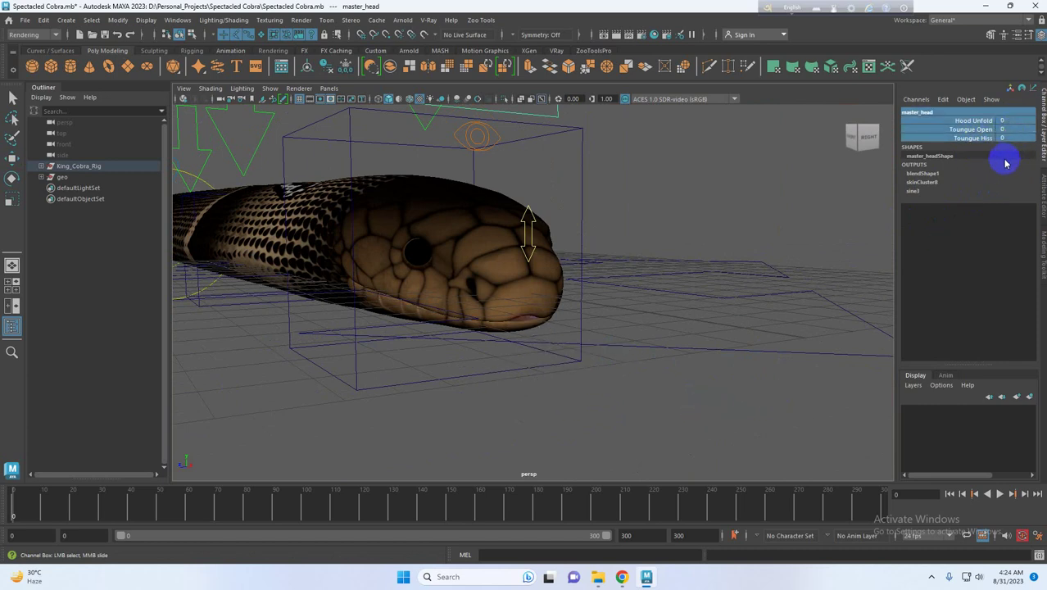
scroll(582, 313, "down", 8)
Select the rig's Main_Ctrl and hide the NURBS curves in the viewport
left_click(532, 305)
key("w")
left_click_drag(737, 301, 685, 328, "alt")
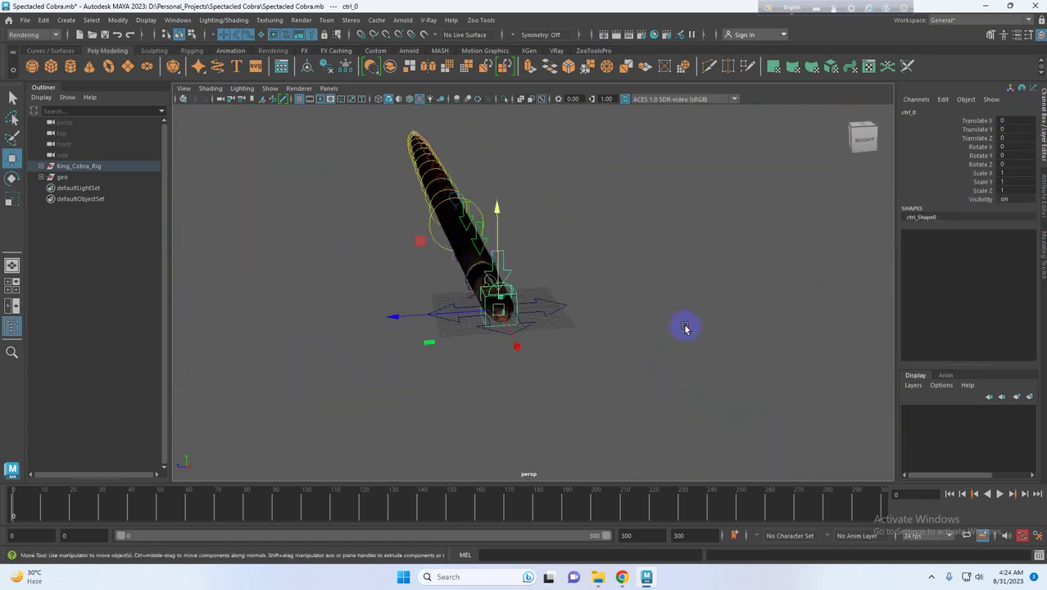
scroll(684, 328, "up", 4)
left_click(662, 309)
left_click(555, 344)
left_click(269, 89)
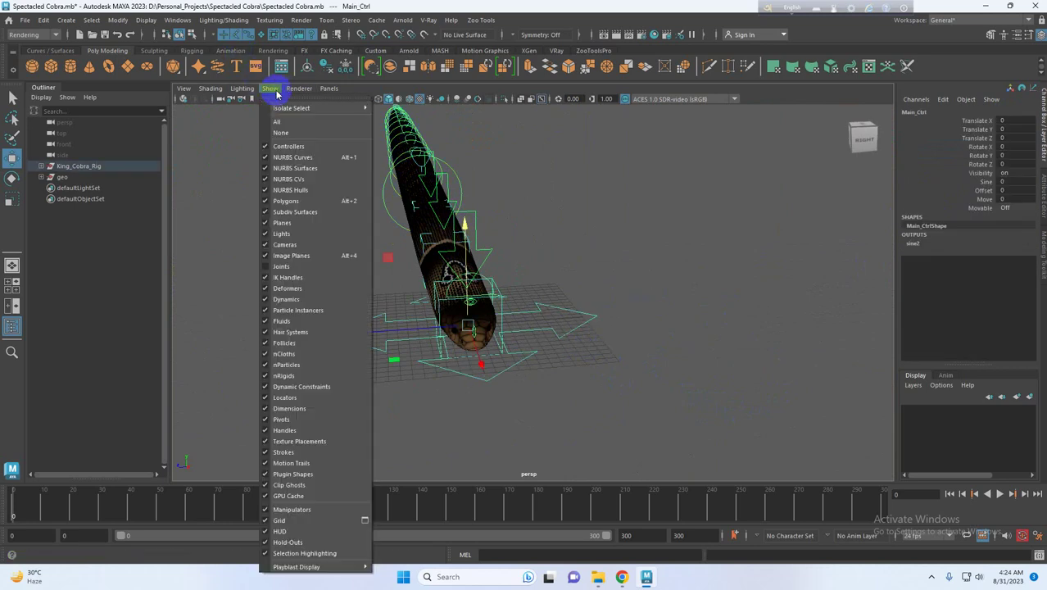
left_click(285, 156)
Give the body a sideways wave by setting Sine to 1 on Main_Ctrl
left_click_drag(625, 287, 778, 309, "alt")
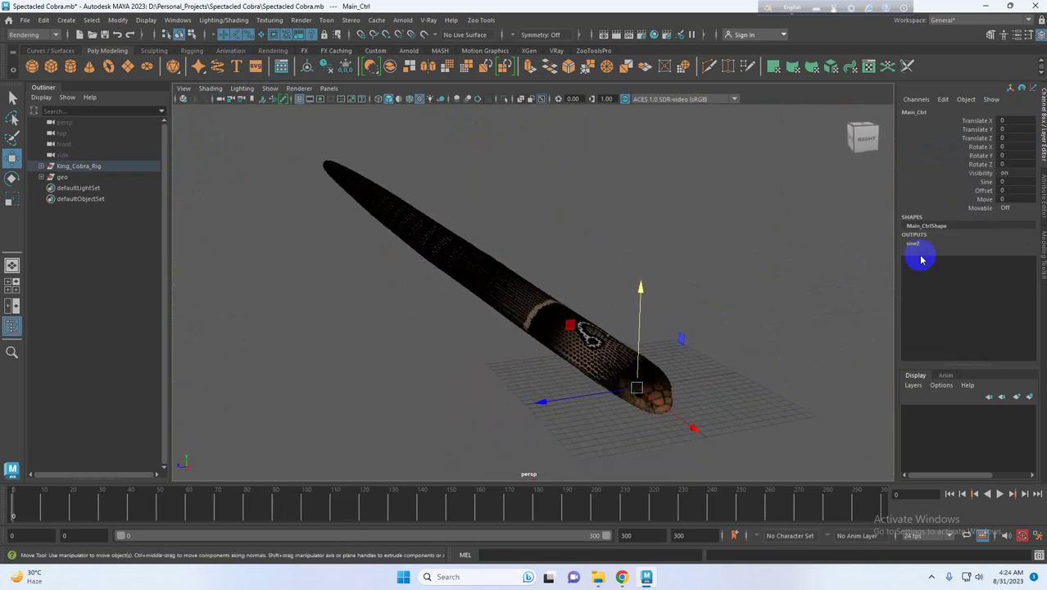
left_click(985, 191)
left_click(986, 183)
middle_click_drag(762, 287, 781, 287)
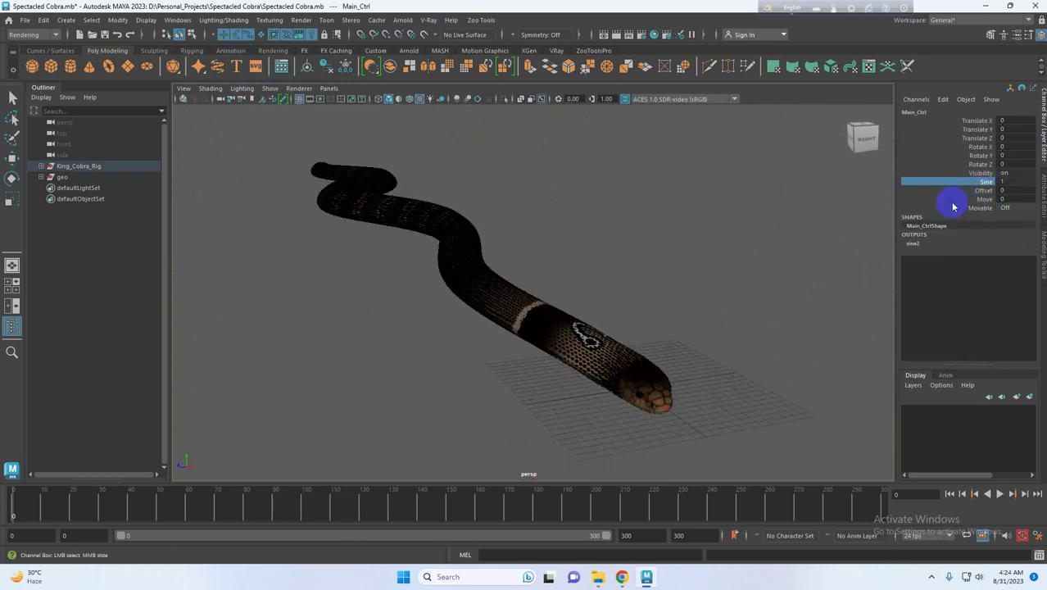
Slide the wave along the cobra's body by raising Offset on Main_Ctrl to 13.4
middle_click_drag(674, 325, 688, 326)
middle_click_drag(688, 325, 758, 444, "alt")
middle_click_drag(602, 357, 706, 329)
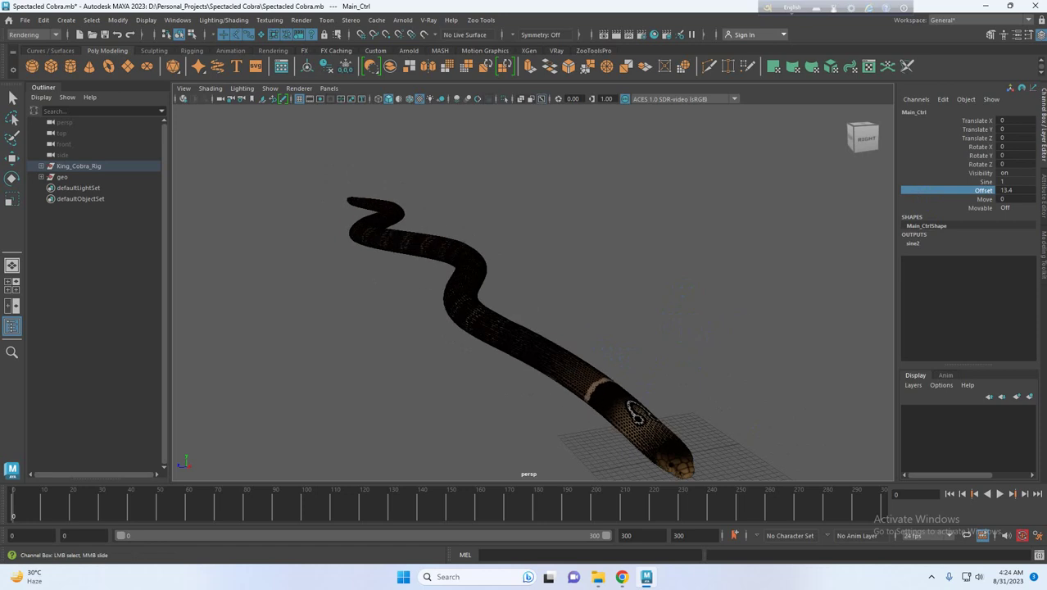
middle_click_drag(588, 290, 537, 280, "alt")
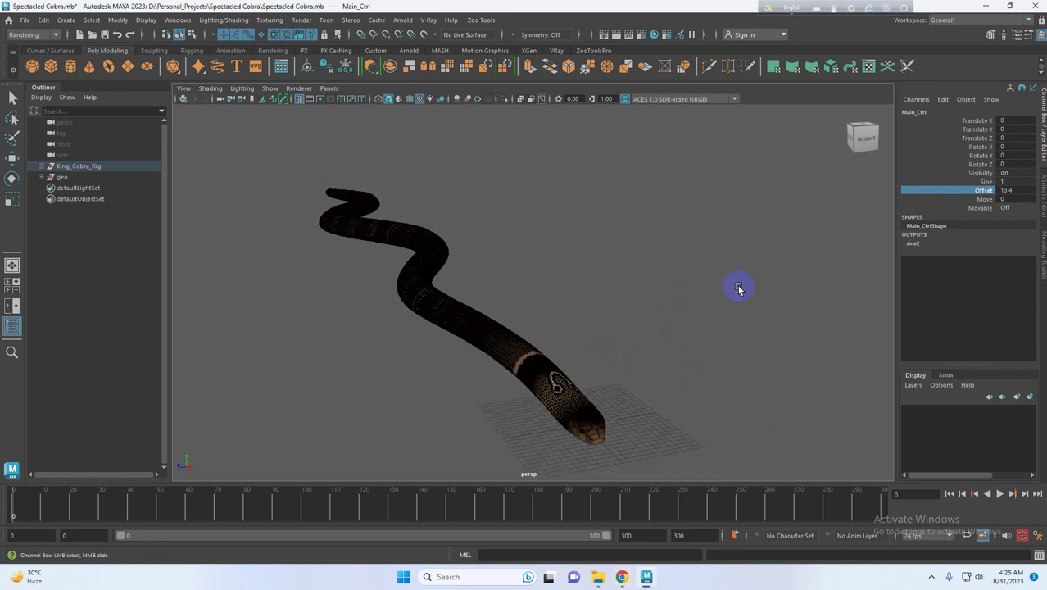
Straighten the body by resetting Sine and Offset on Main_Ctrl to 0, then clear the selection
type("0")
key("Return")
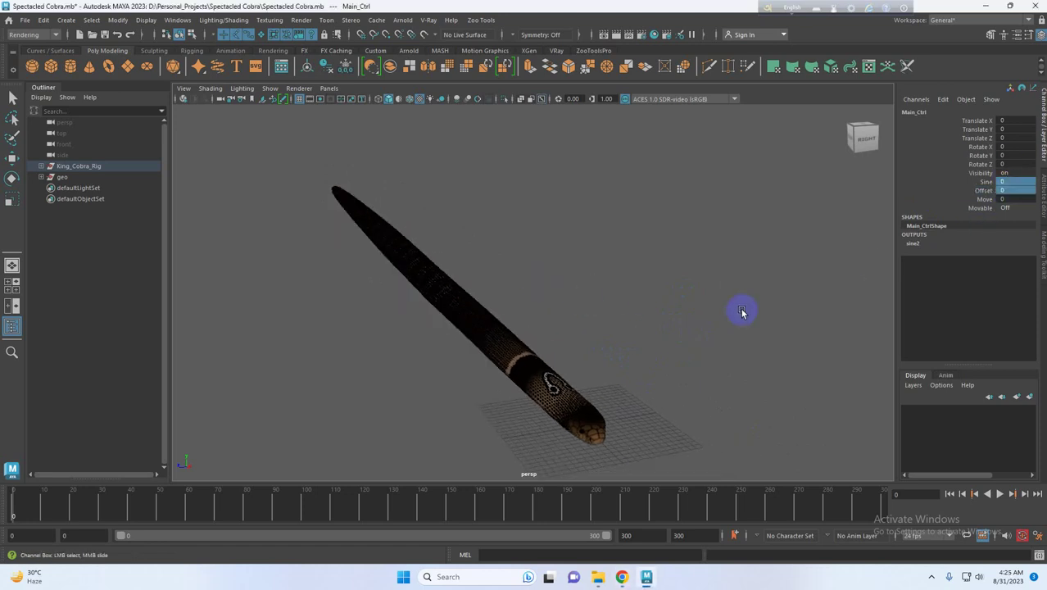
left_click(711, 270)
scroll(708, 272, "down", 1)
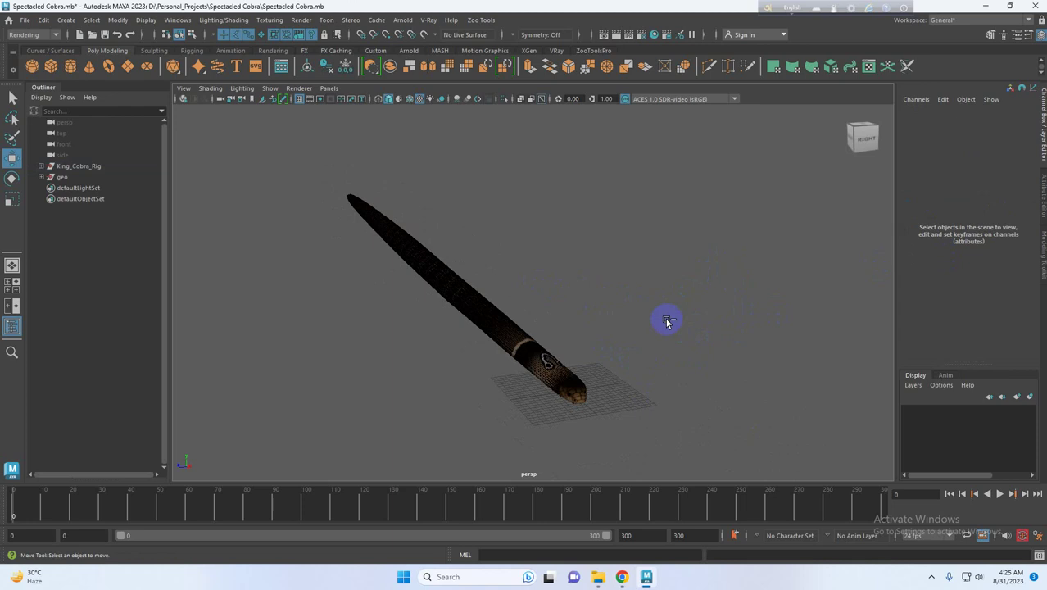